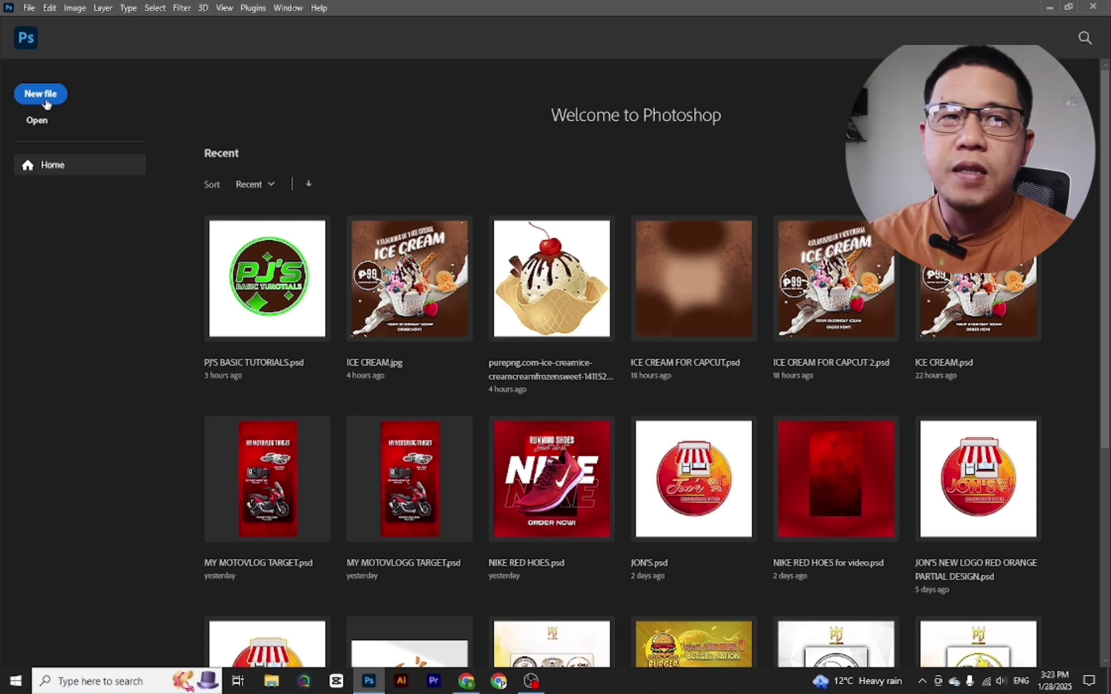
pyautogui.click(45, 103)
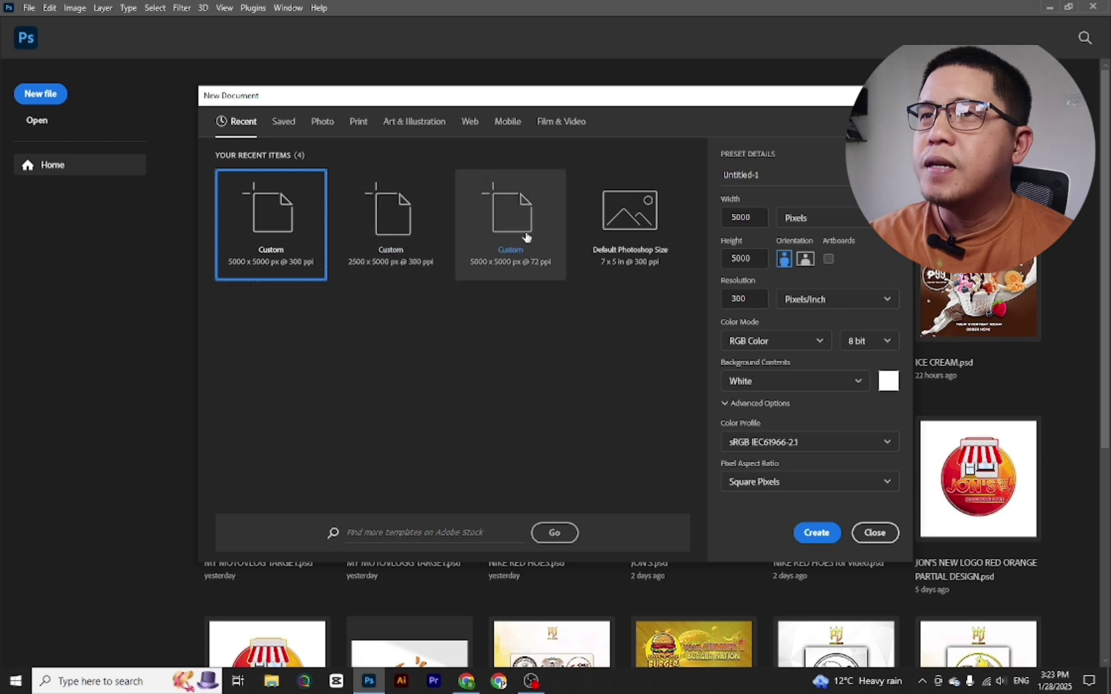
pyautogui.press('Escape')
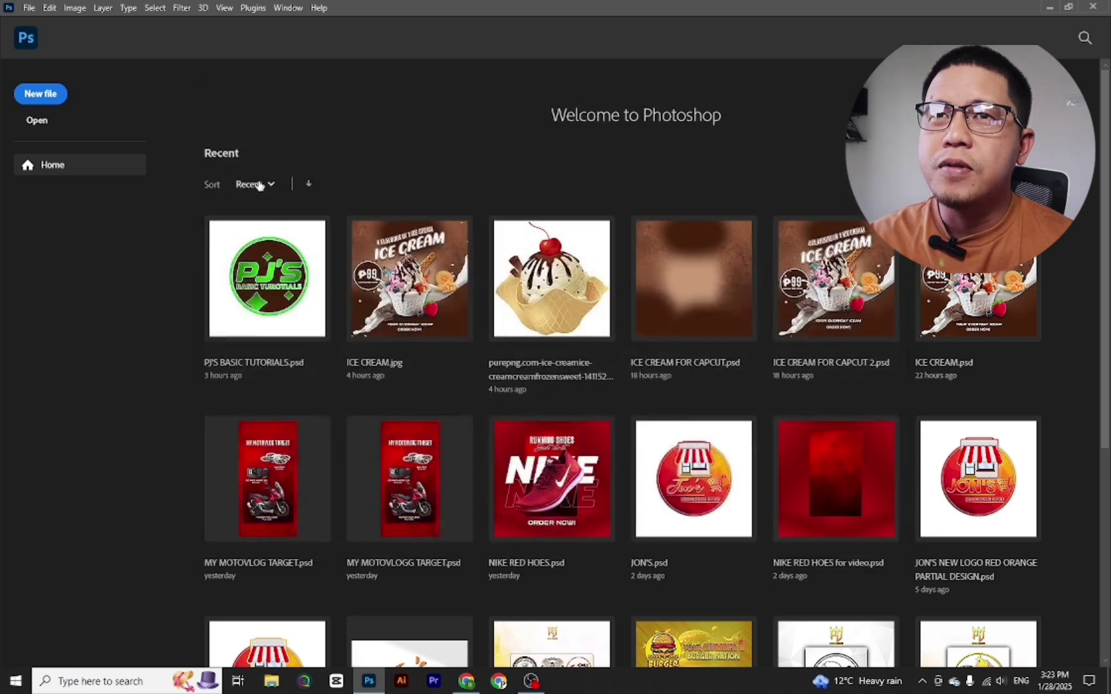
pyautogui.click(37, 121)
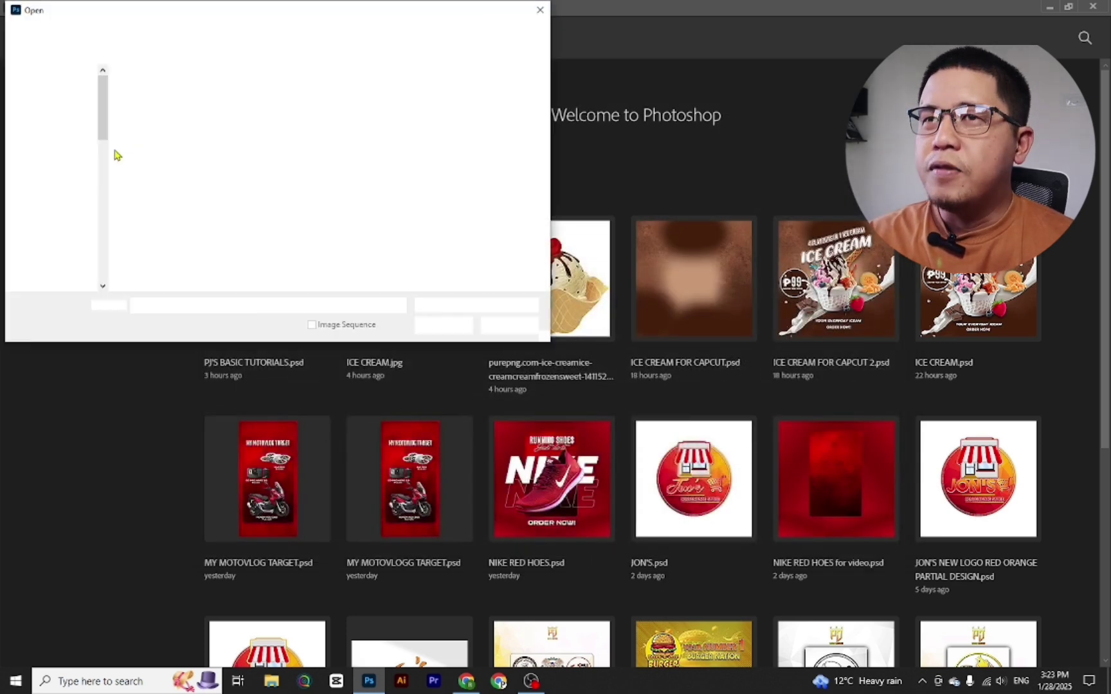
pyautogui.click(361, 127)
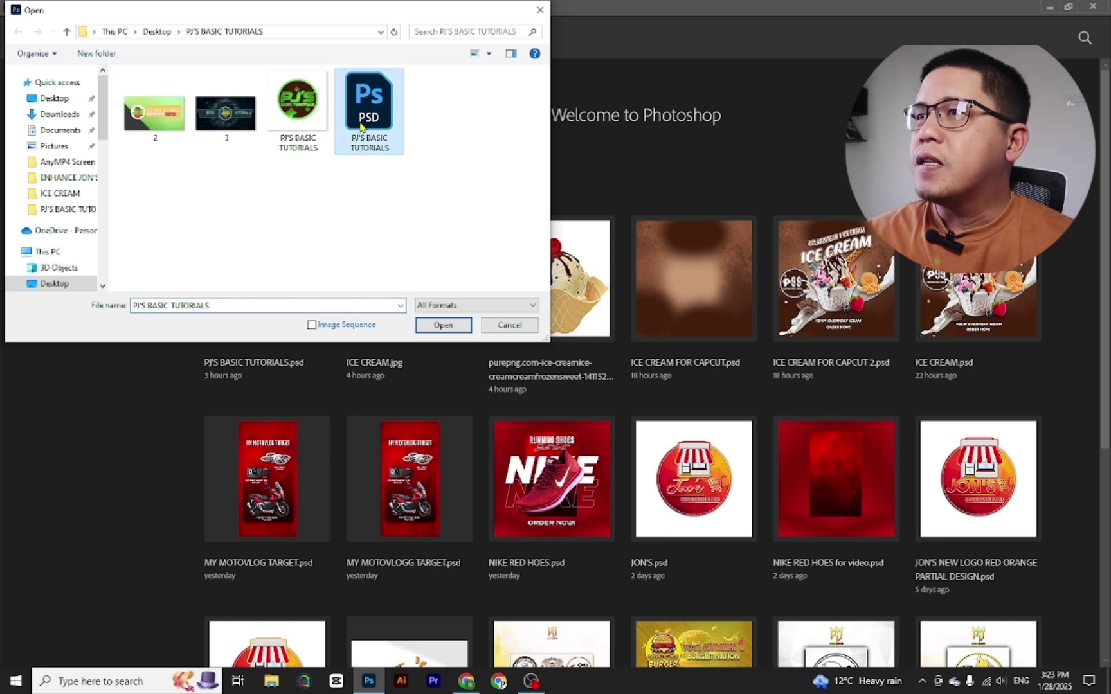
pyautogui.click(163, 128)
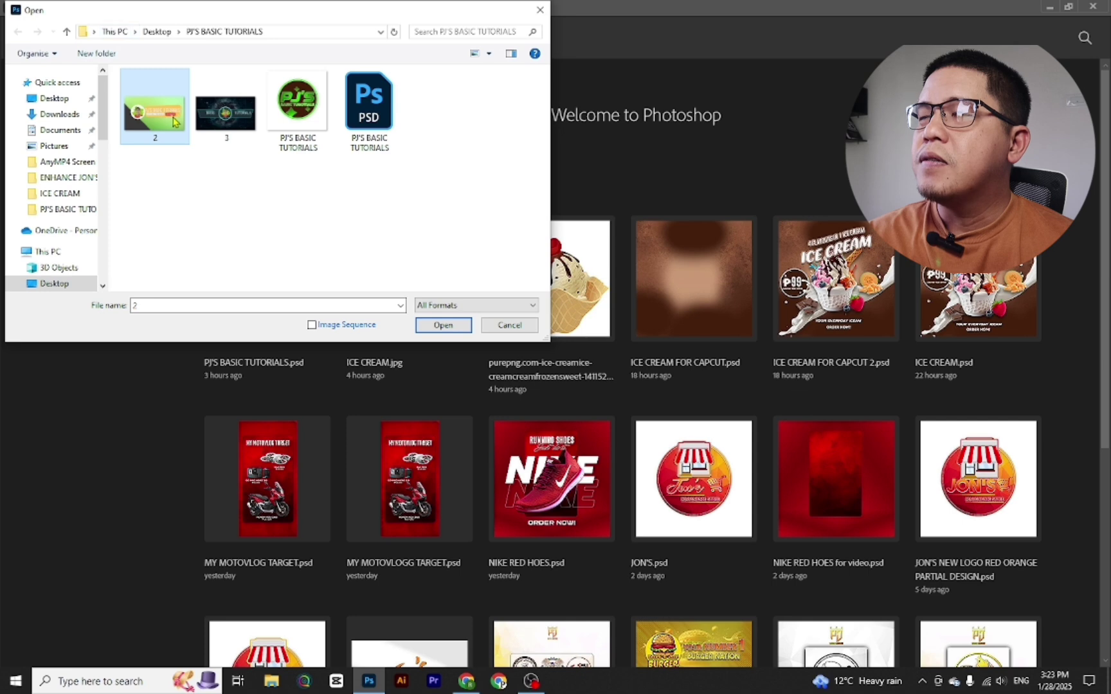
pyautogui.click(358, 122)
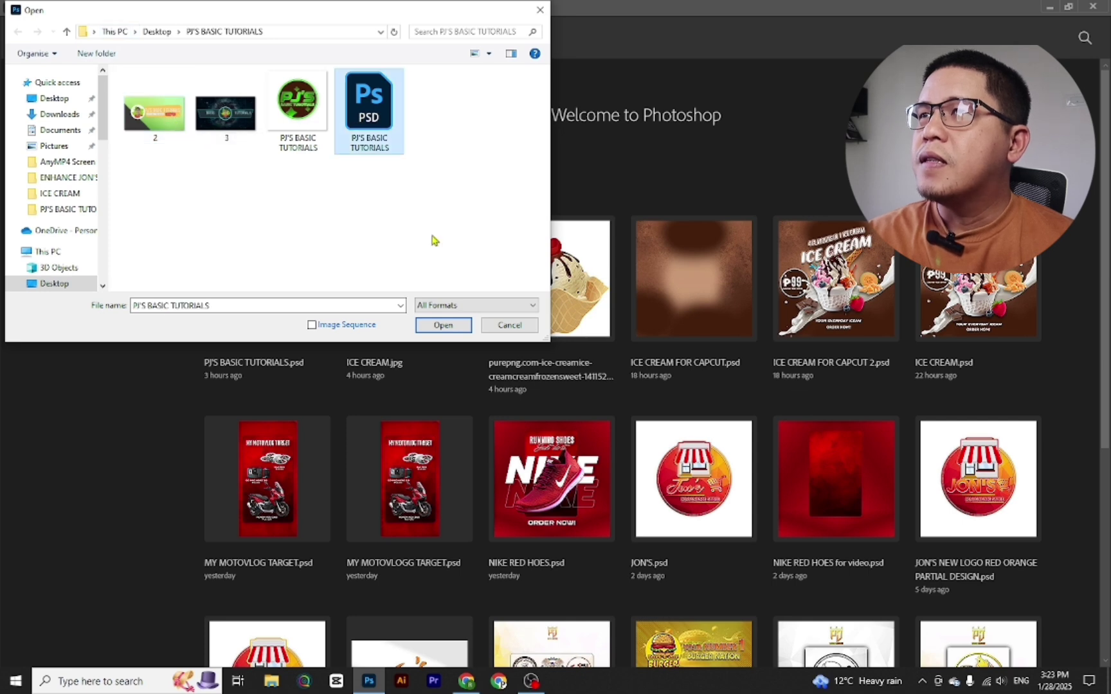
pyautogui.click(520, 325)
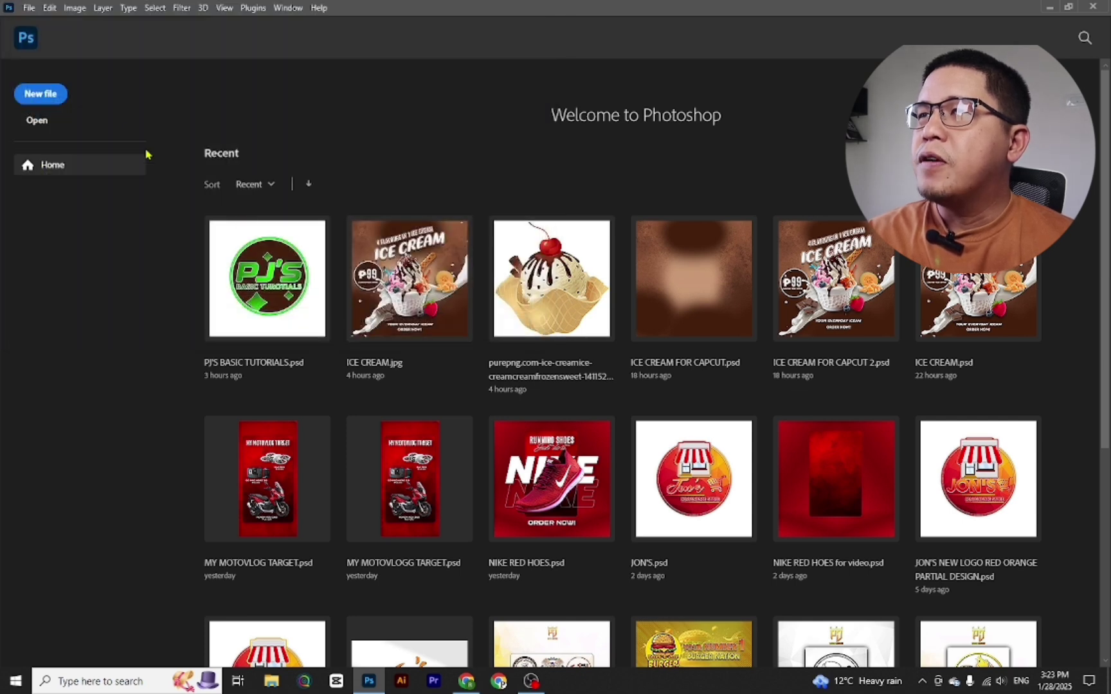
pyautogui.click(29, 9)
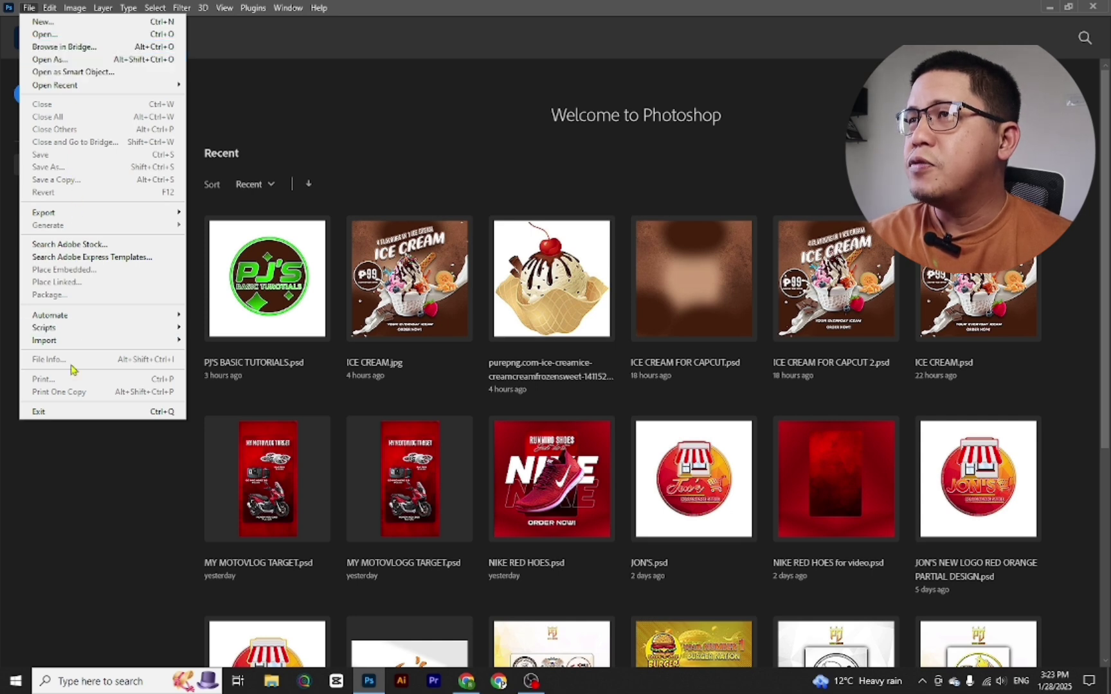
pyautogui.click(82, 445)
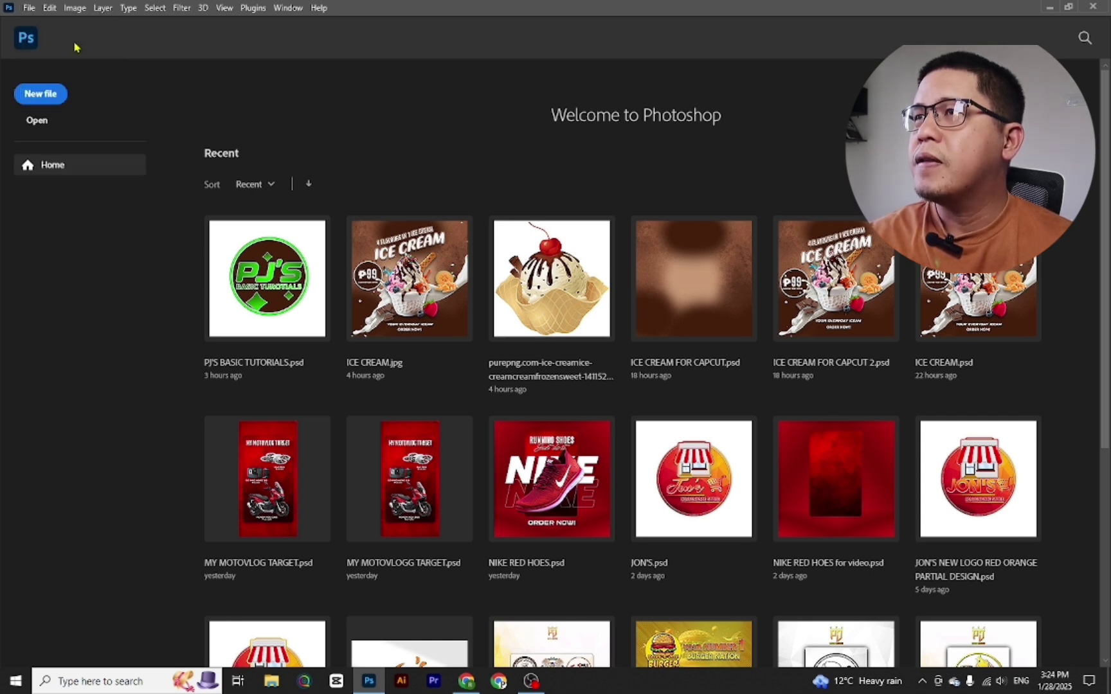
pyautogui.click(74, 8)
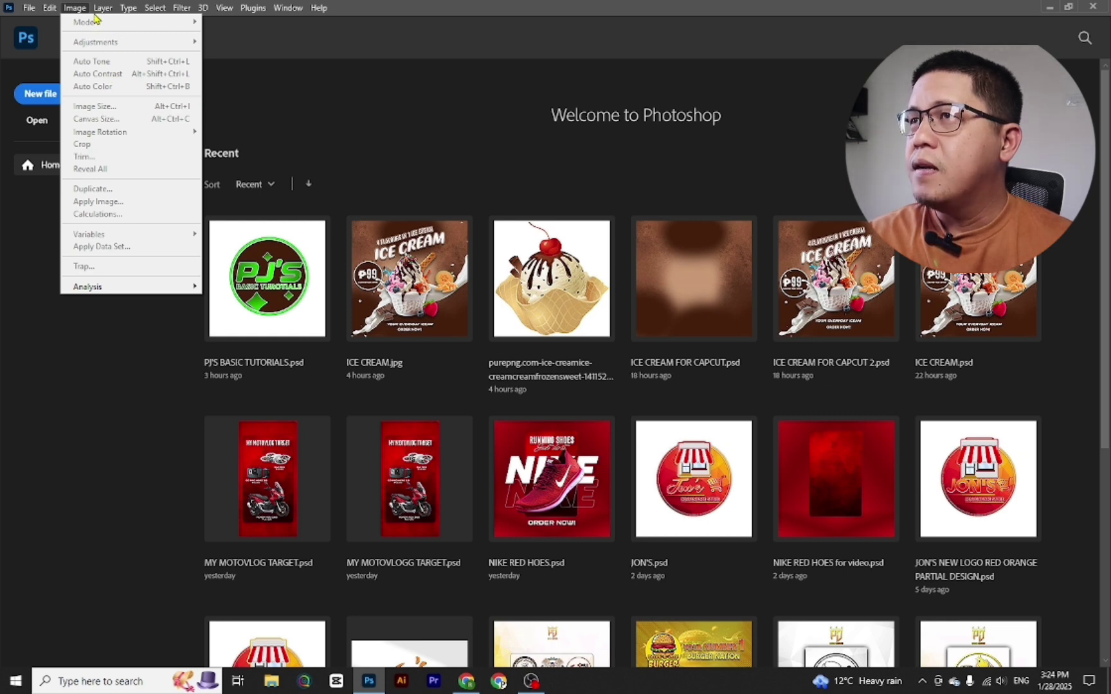
pyautogui.moveTo(103, 14)
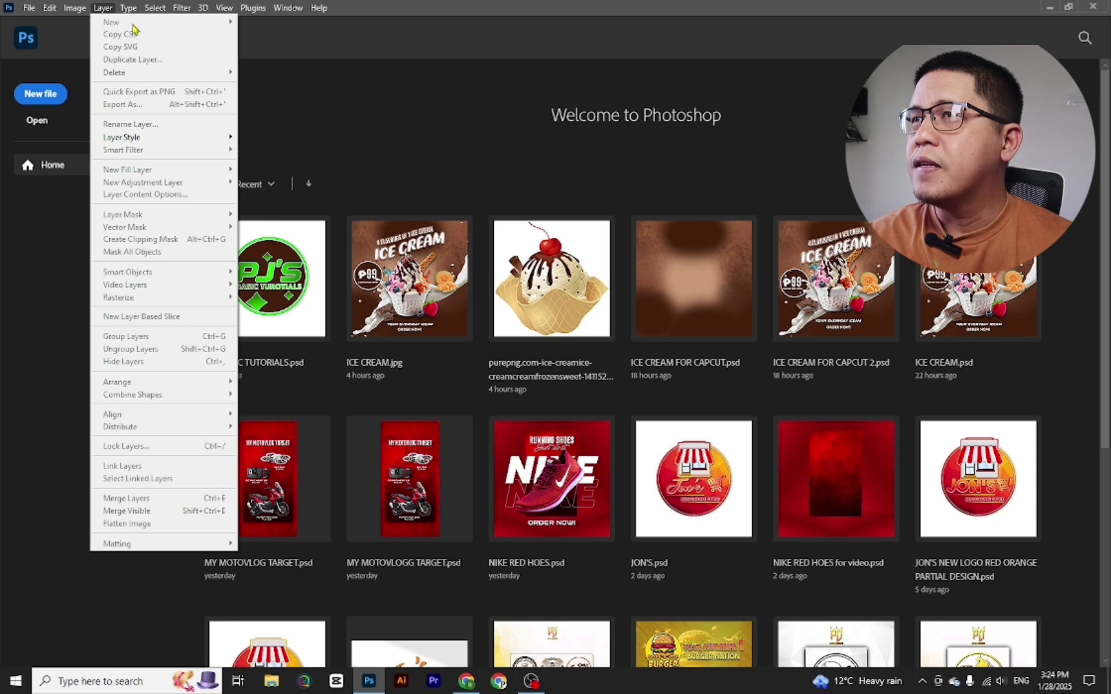
pyautogui.click(128, 11)
pyautogui.click(128, 11)
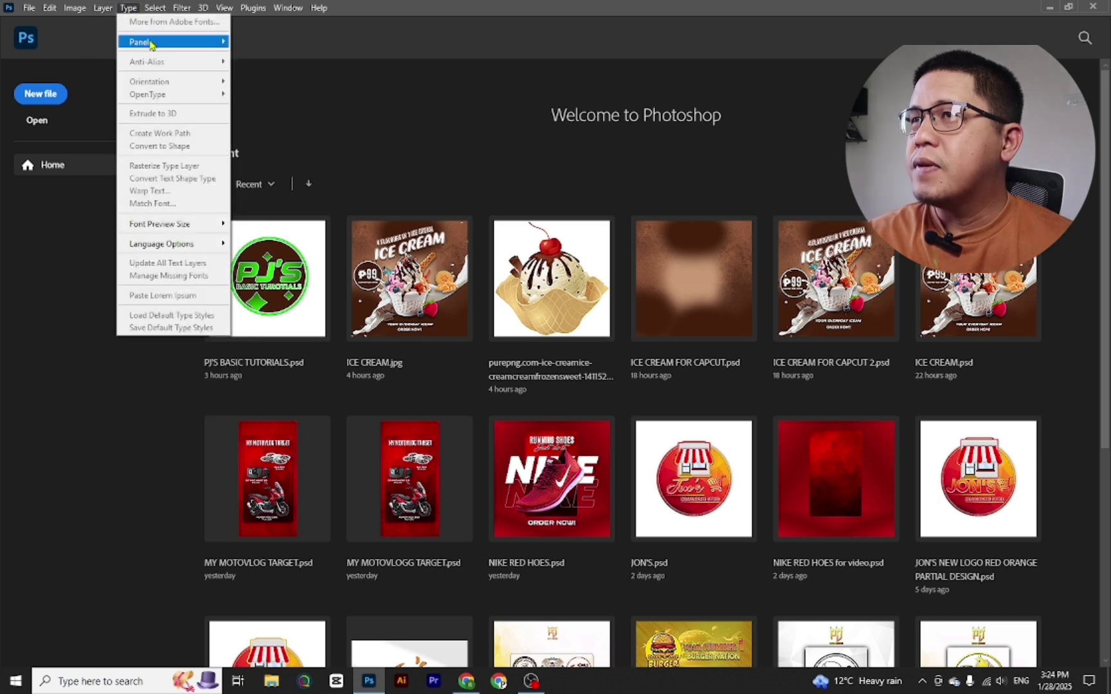
pyautogui.moveTo(152, 44)
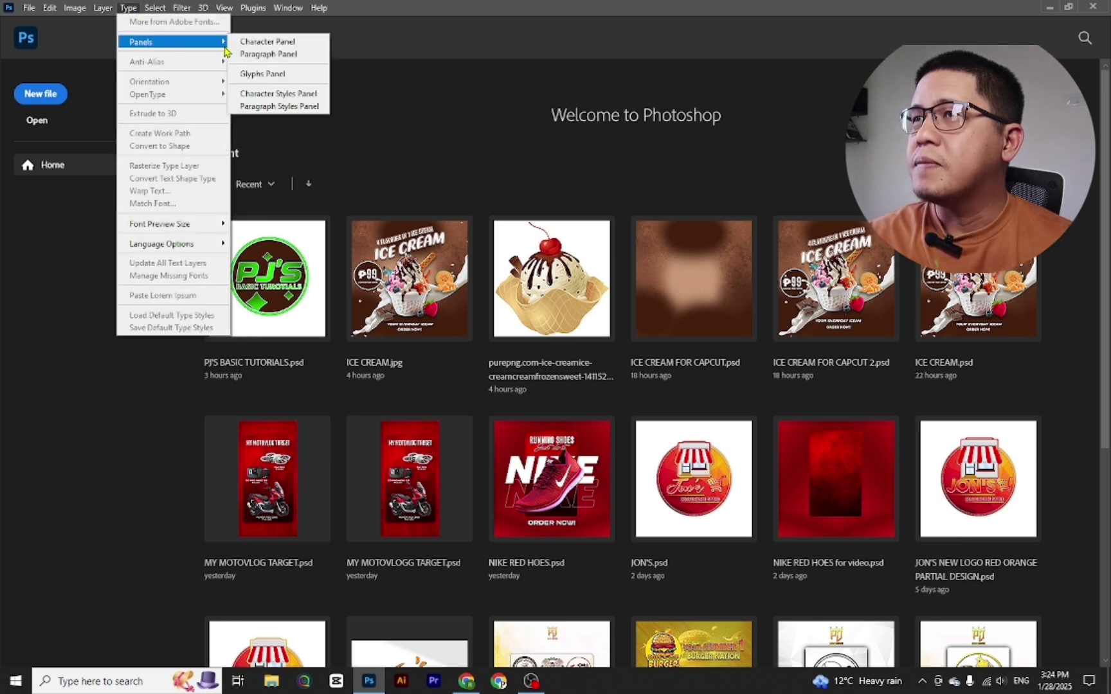
pyautogui.click(154, 9)
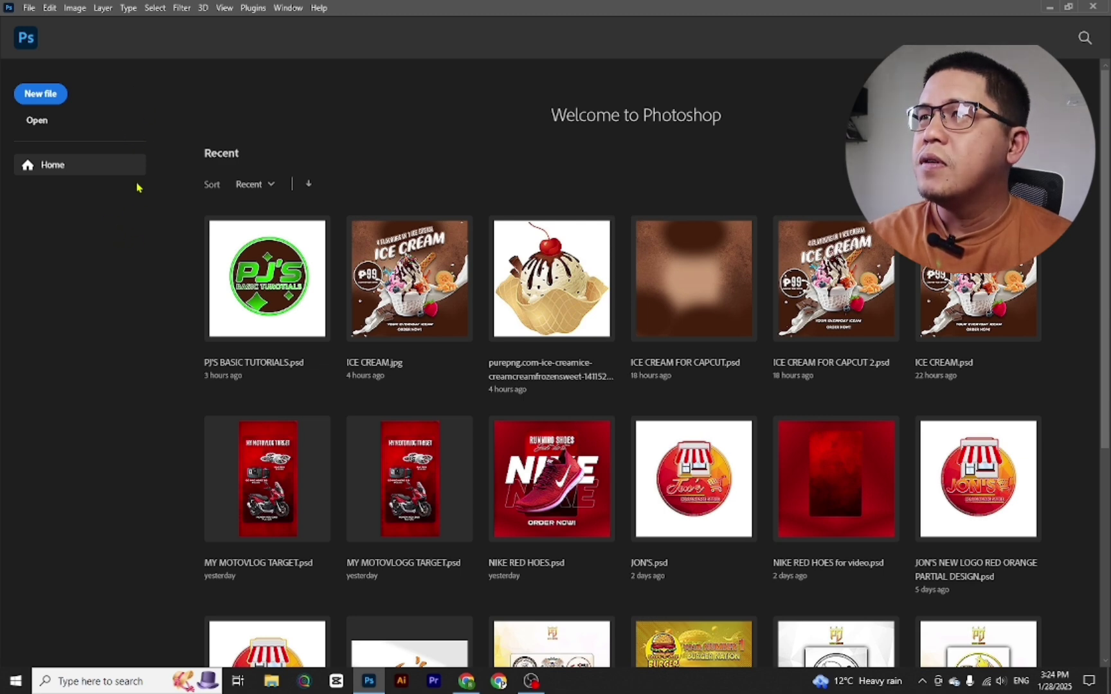
# Step: Create a new 5000 x 5000 px document at 300 ppi with RGB color and a white background
pyautogui.click(46, 97)
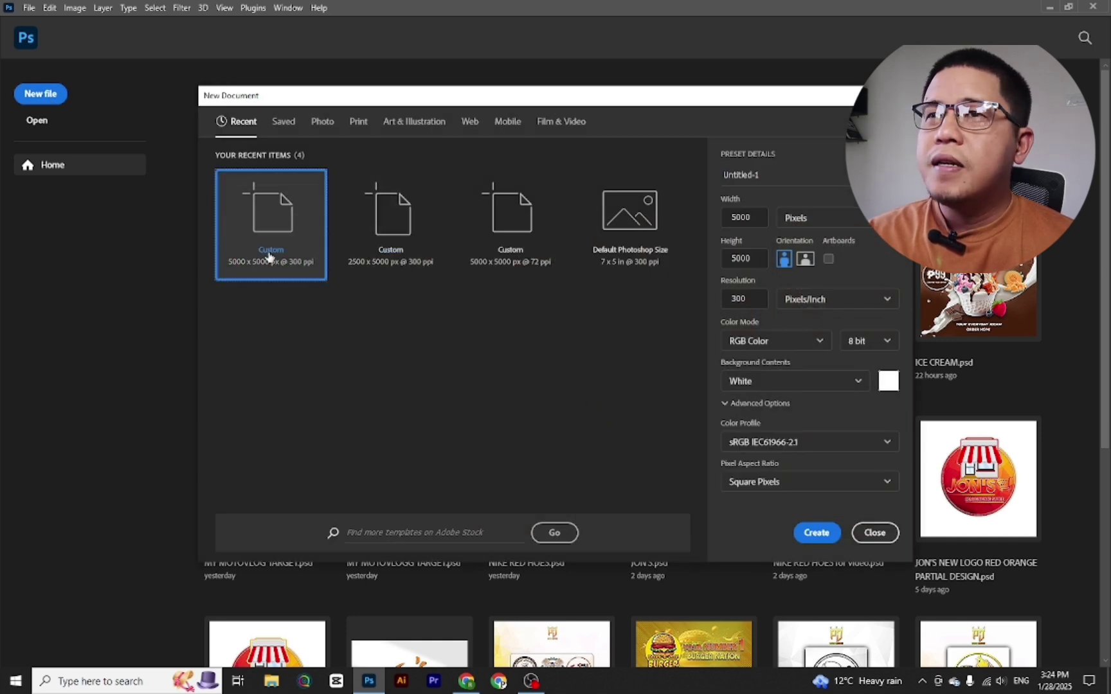
pyautogui.click(810, 534)
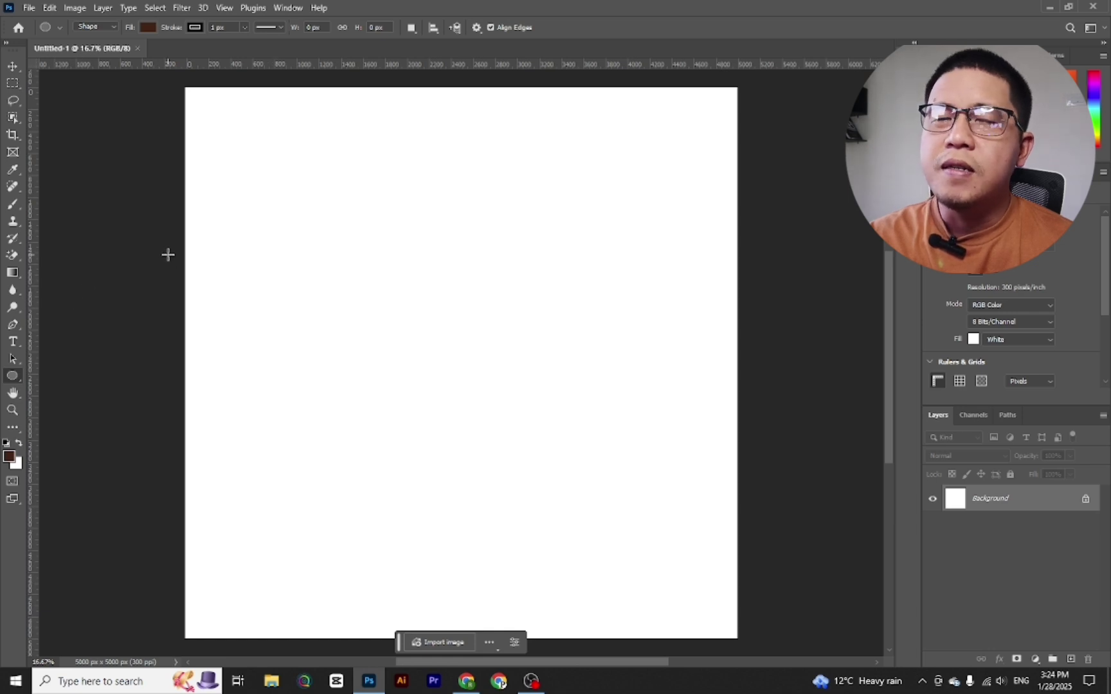
# Step: Try placing the image 3.png as an embedded object on the canvas and undo the placement
pyautogui.click(29, 8)
pyautogui.click(42, 265)
pyautogui.click(437, 319)
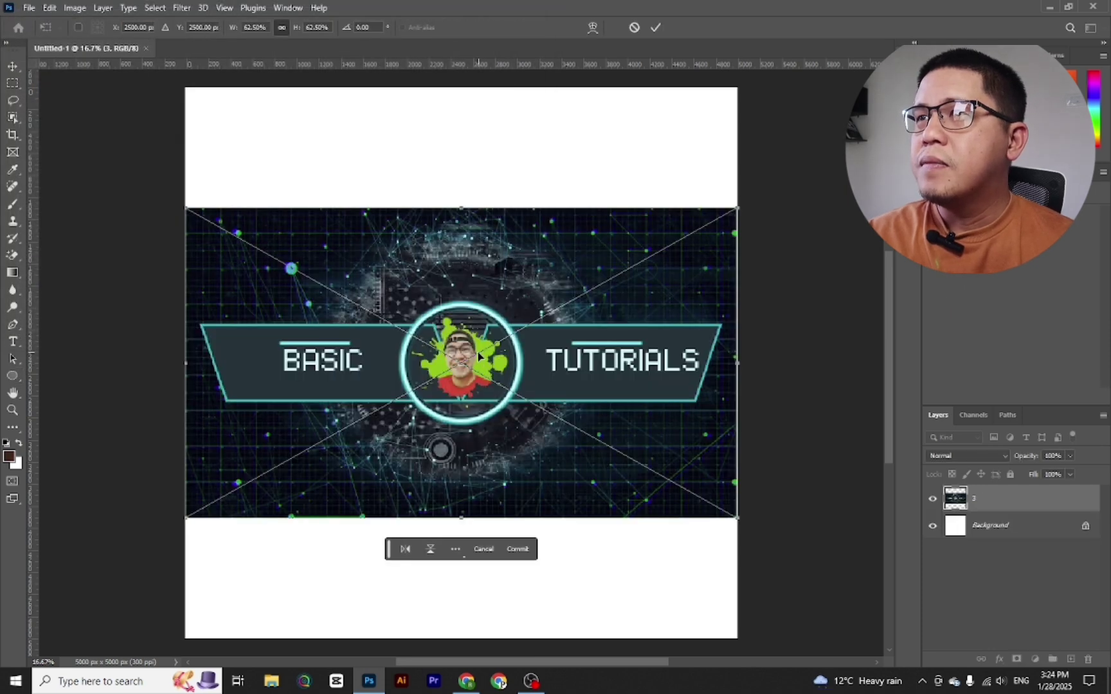
pyautogui.press('Return')
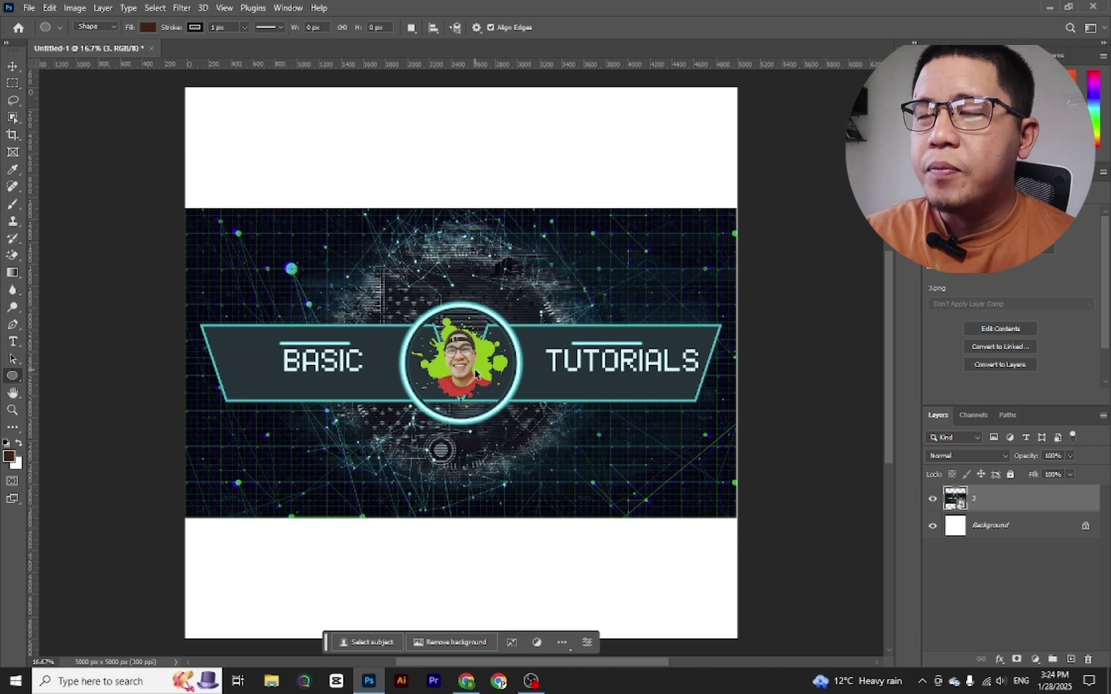
pyautogui.hotkey('ctrl', 'z')
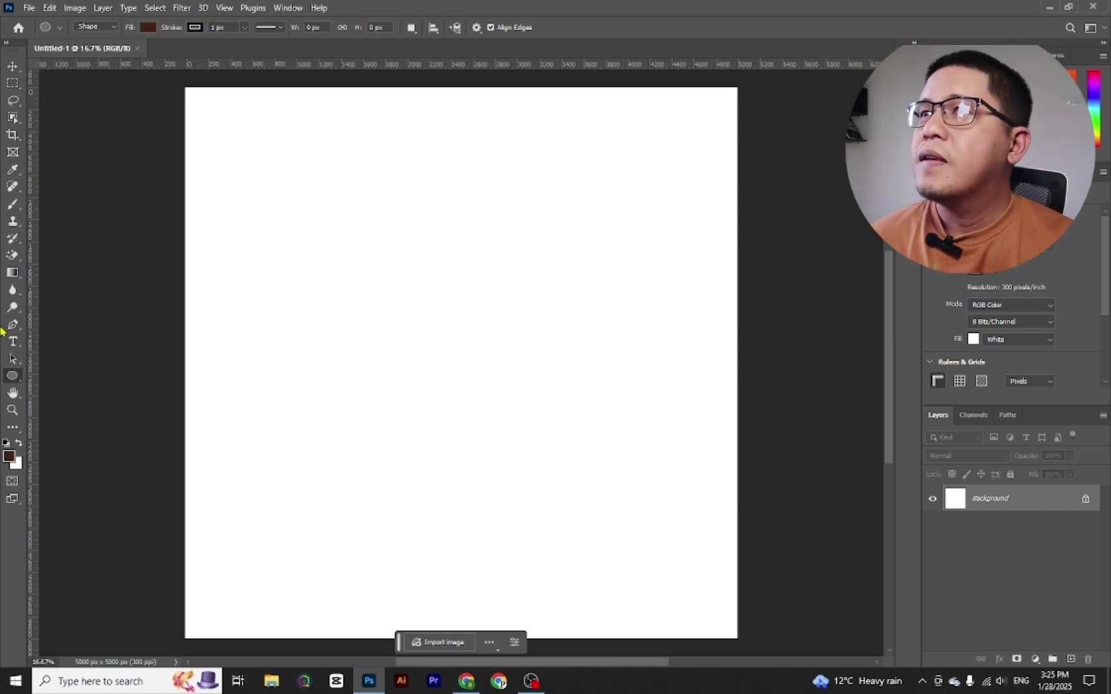
# Step: Switch the toolbox to a two-column layout
pyautogui.click(7, 42)
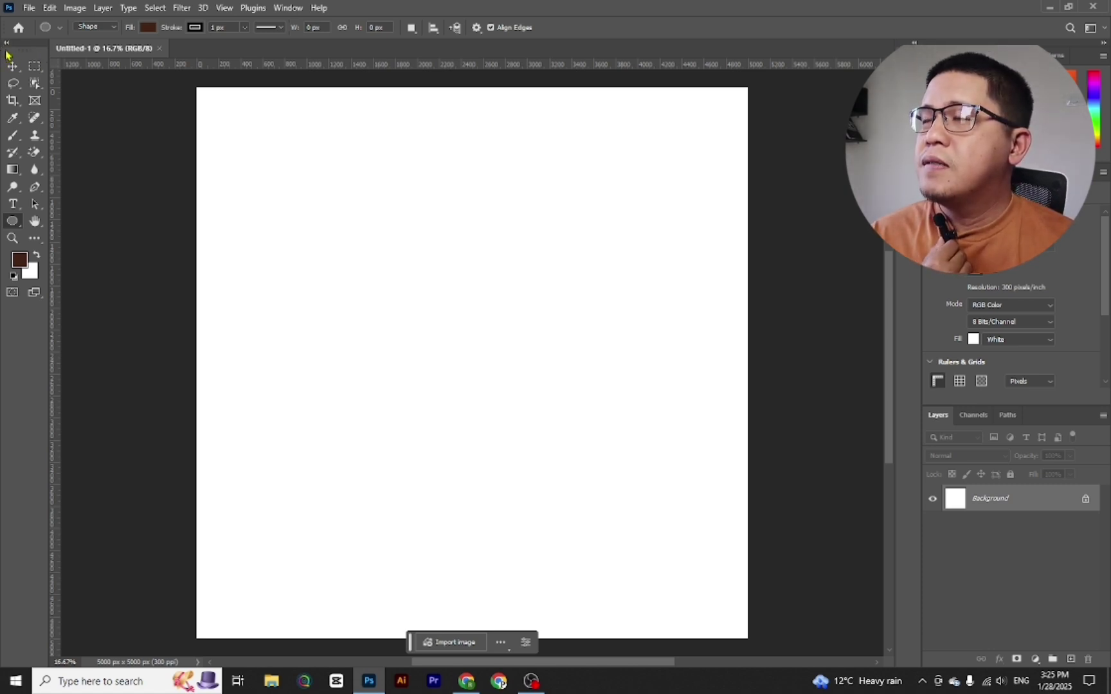
pyautogui.moveTo(8, 54)
pyautogui.mouseDown()
pyautogui.moveTo(230, 136)
pyautogui.moveTo(165, 174)
pyautogui.moveTo(259, 252)
pyautogui.moveTo(45, 145)
pyautogui.moveTo(13, 116)
pyautogui.moveTo(71, 105)
pyautogui.moveTo(1, 77)
pyautogui.mouseUp()
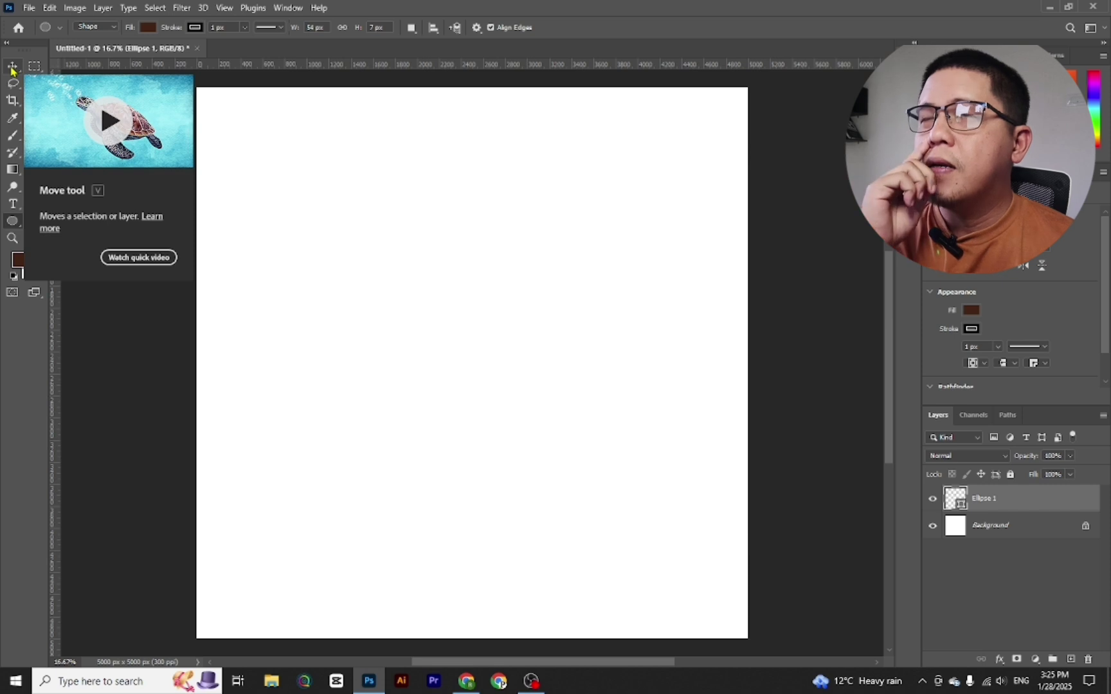
pyautogui.click(95, 130)
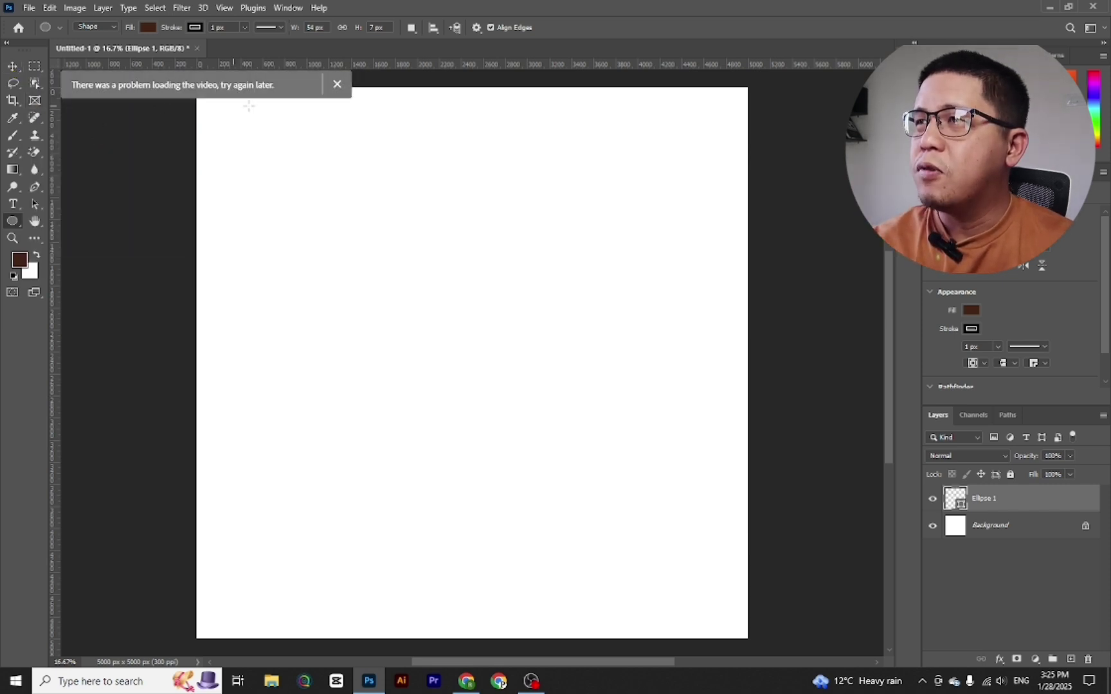
pyautogui.click(337, 84)
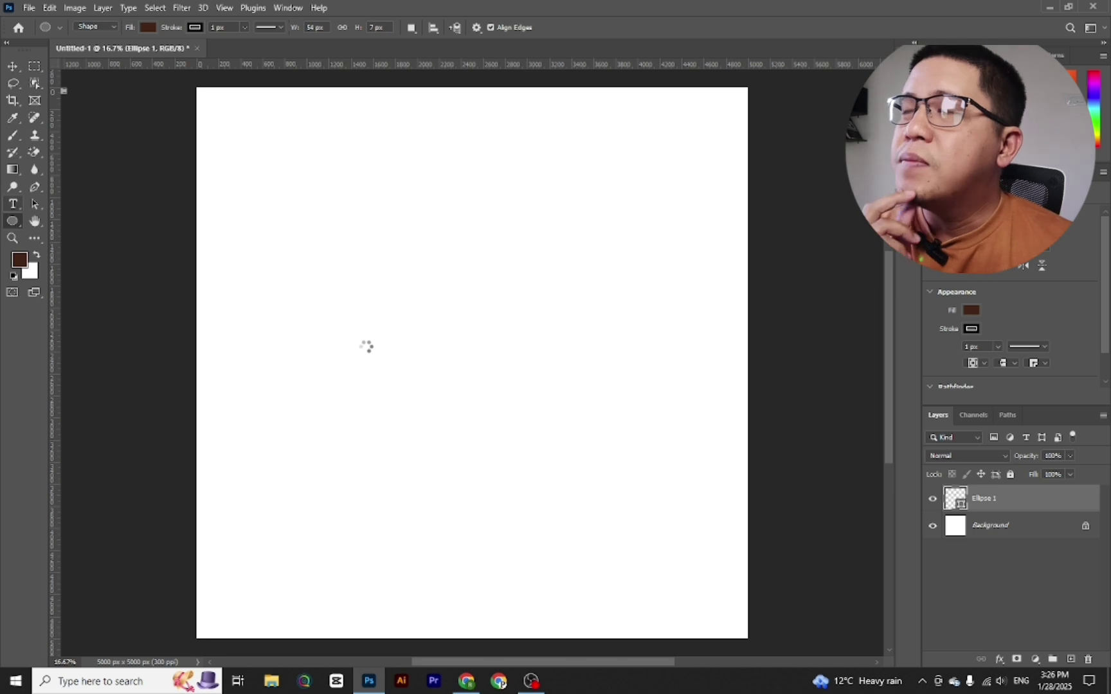
# Step: Add a text layer reading "PJ'S BASIC TUTORIALS" in the upper half of the canvas, in black 72 pt LEMON MILK Bold
pyautogui.press('t')
pyautogui.click(393, 293)
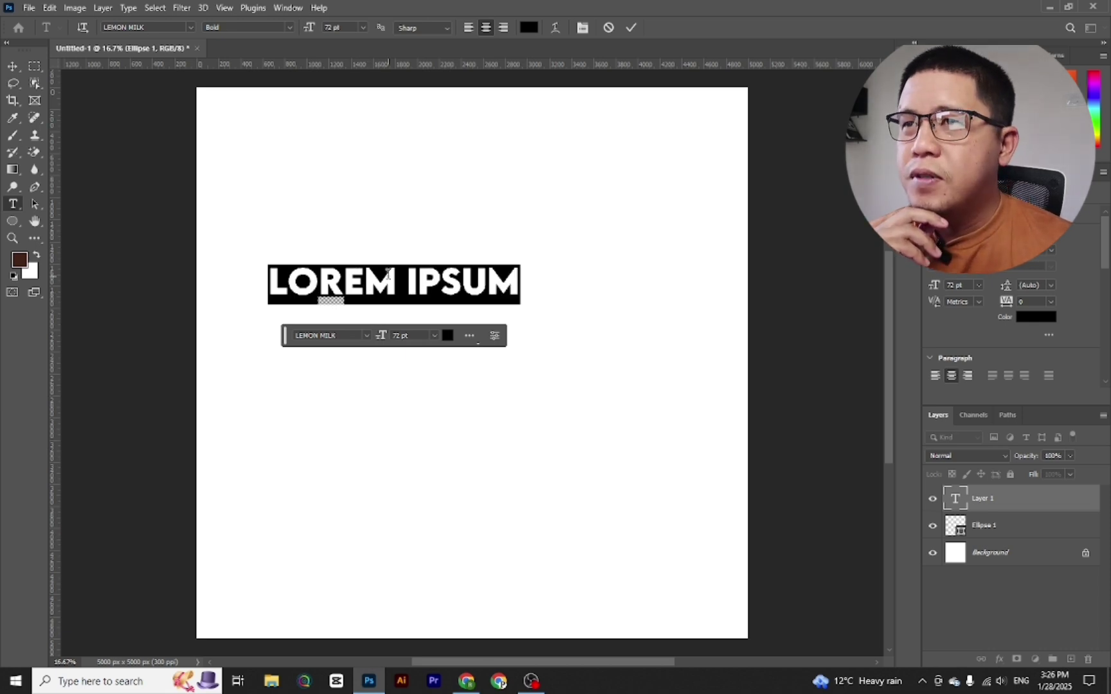
pyautogui.press('BackSpace')
pyautogui.write('P')
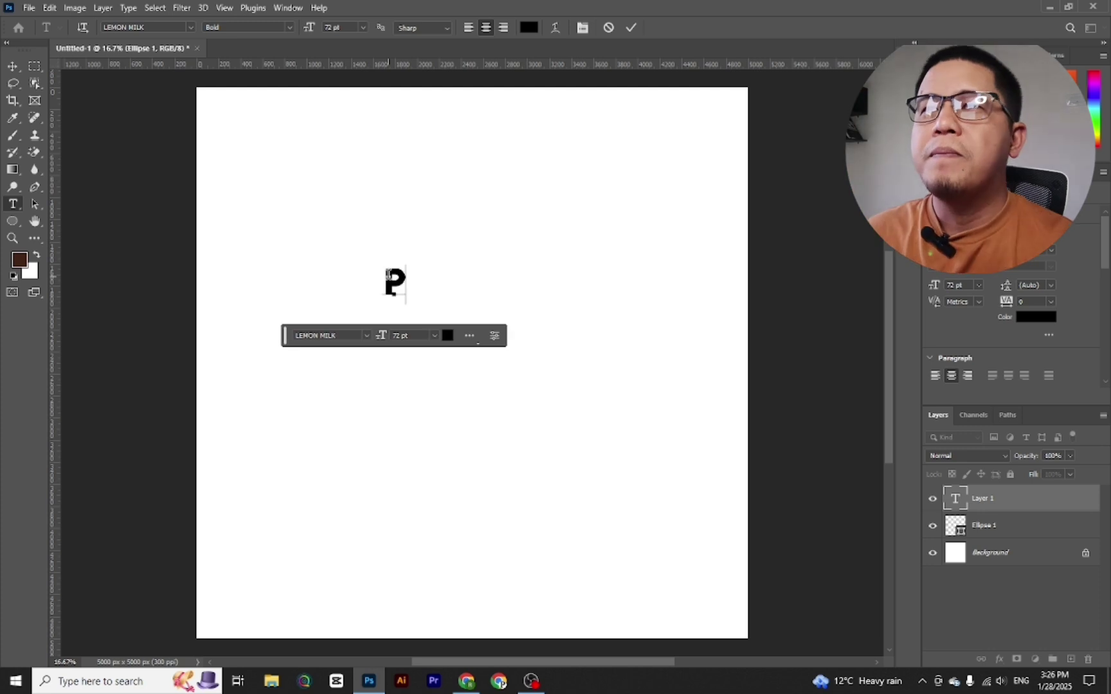
pyautogui.write('J')
pyautogui.write("'S DIG")
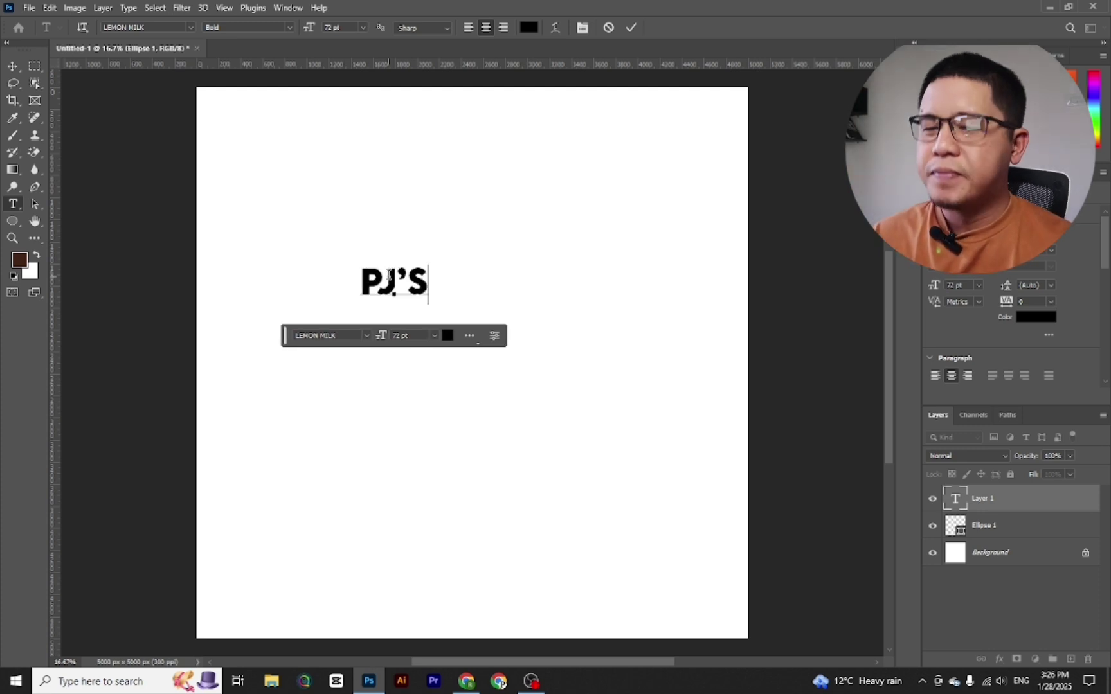
pyautogui.press('BackSpace')
pyautogui.press('BackSpace')
pyautogui.press('BackSpace')
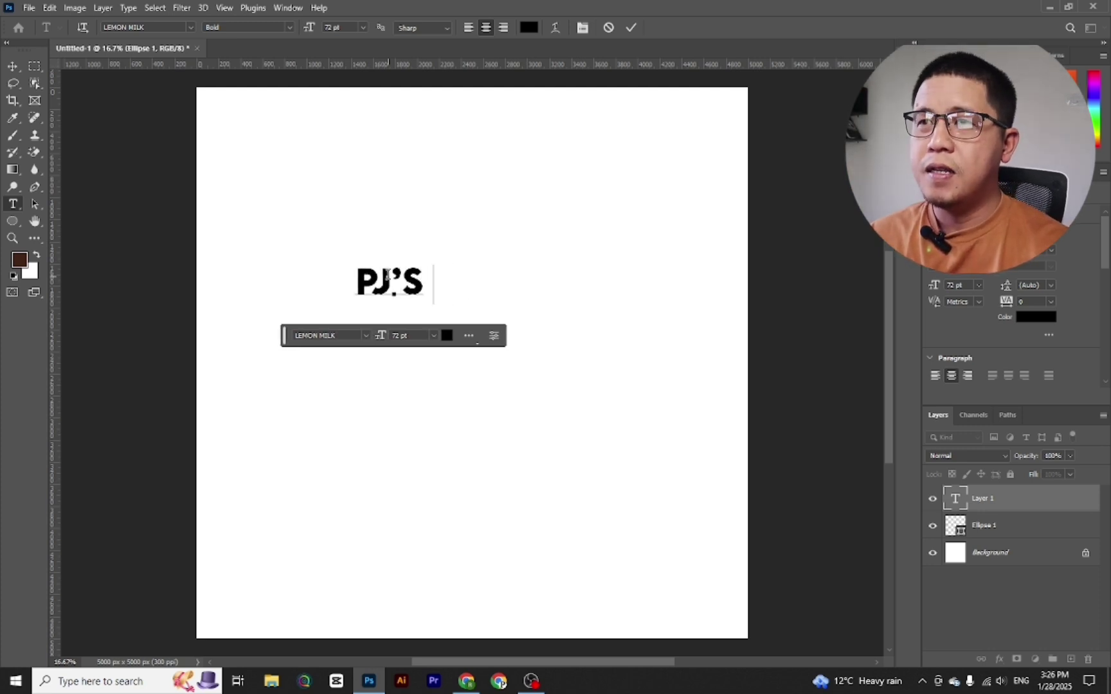
pyautogui.write('BASIC TU')
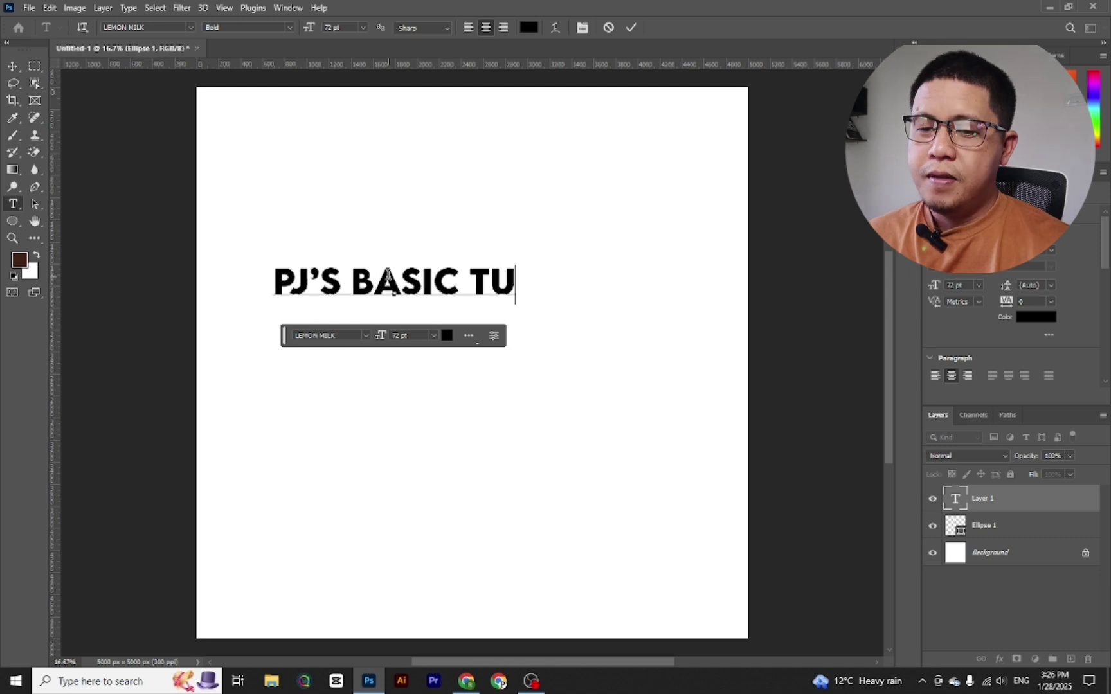
pyautogui.write('TOR')
pyautogui.press('BackSpace')
pyautogui.write('TORIA')
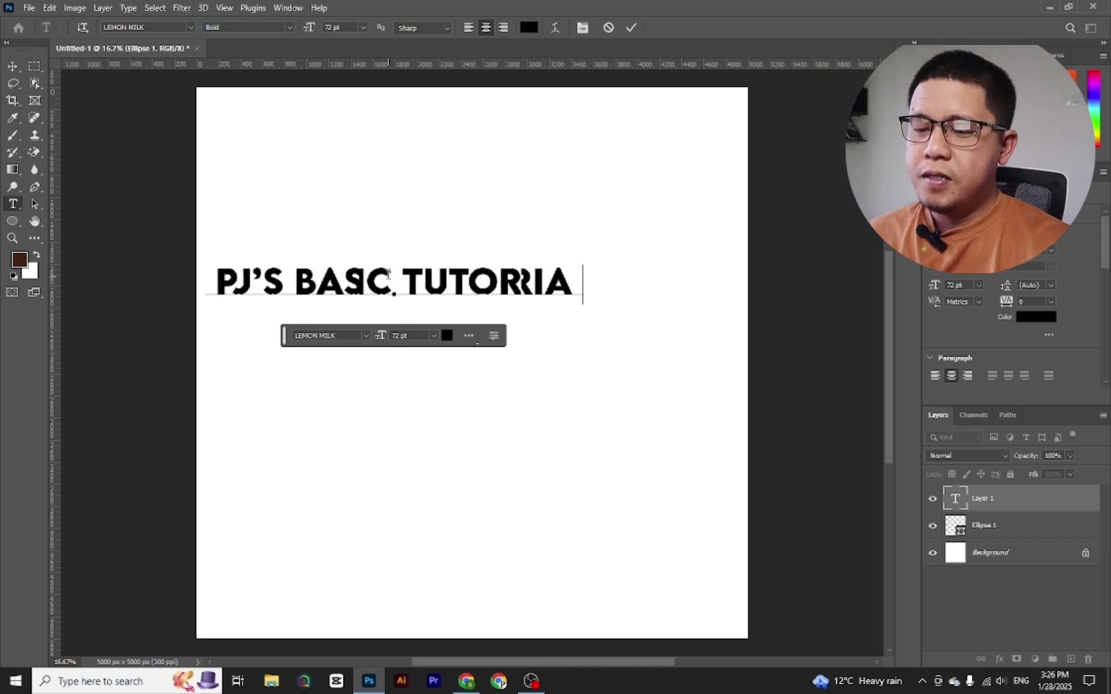
pyautogui.write('LS')
# Step: Move the "PJ'S BASIC TUTORIALS" text to the canvas's horizontal centre, at X 2500 px and Y about 1920 px
pyautogui.moveTo(448, 279); pyautogui.dragTo(539, 296)
pyautogui.hotkey('ctrl', 't')
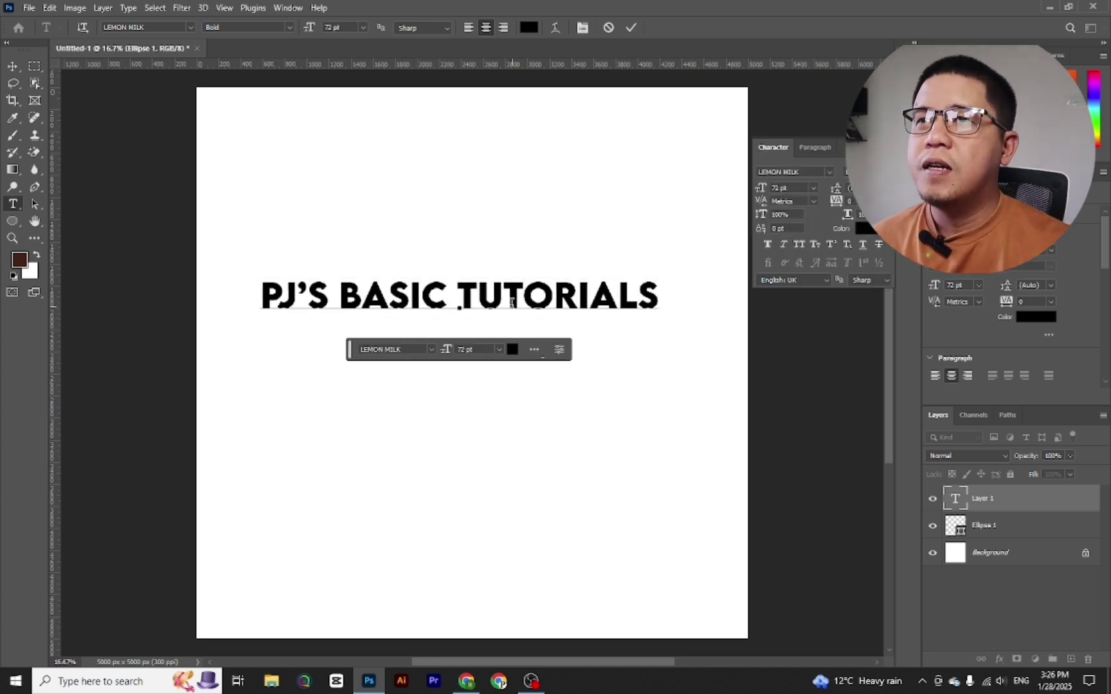
pyautogui.hotkey('ctrl', 'Return')
pyautogui.hotkey('ctrl', 't')
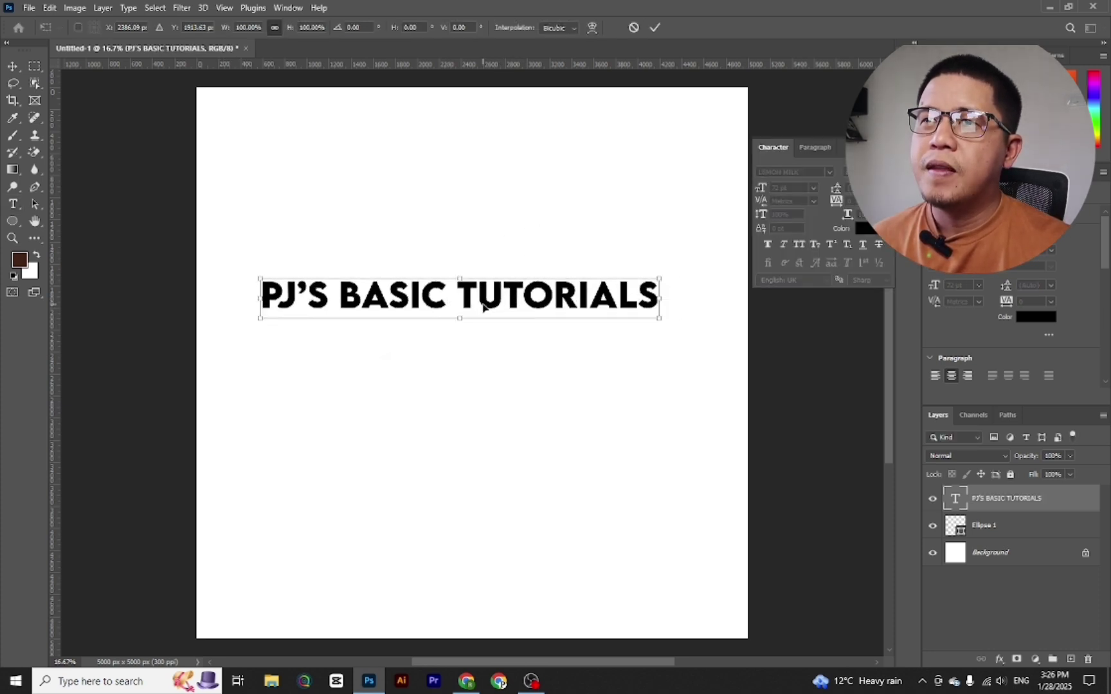
pyautogui.moveTo(486, 309)
pyautogui.mouseDown()
pyautogui.moveTo(505, 308)
pyautogui.moveTo(494, 308)
pyautogui.mouseUp()
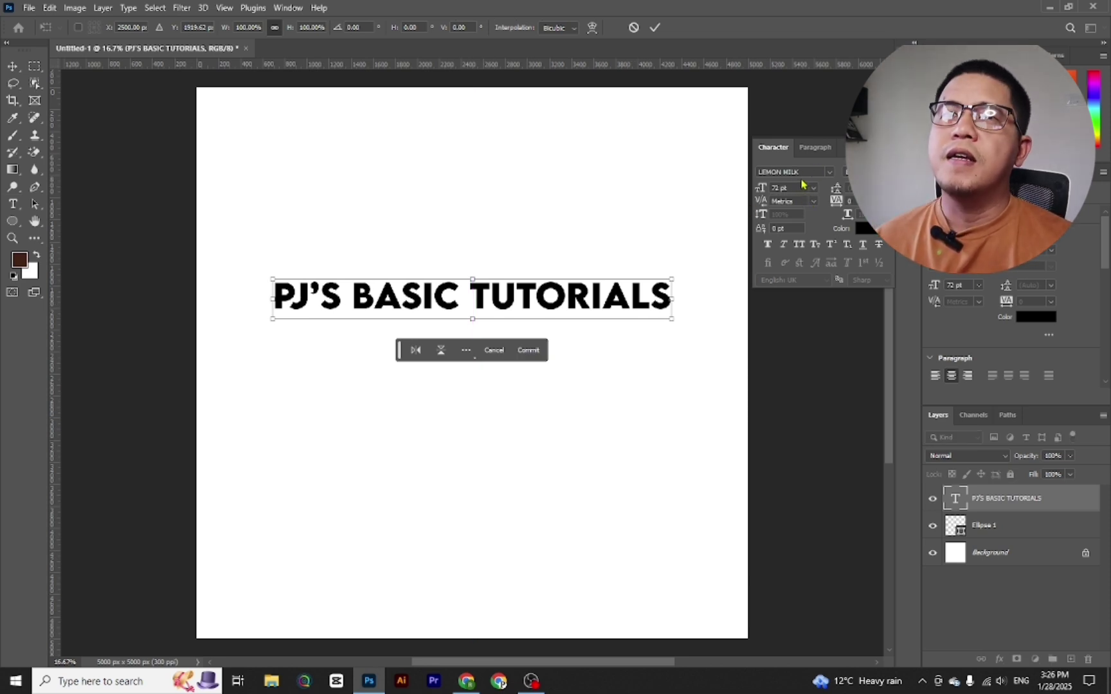
# Step: Preview other typefaces on the "PJ'S BASIC TUTORIALS" text and delete that text layer
pyautogui.click(828, 171)
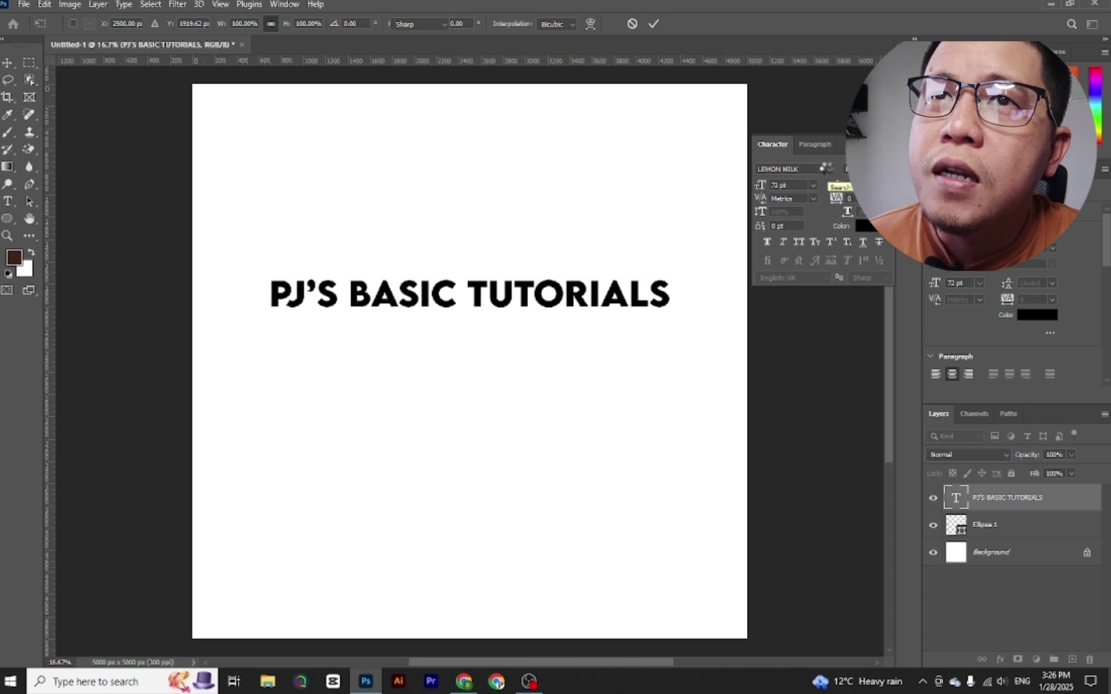
pyautogui.click(828, 171)
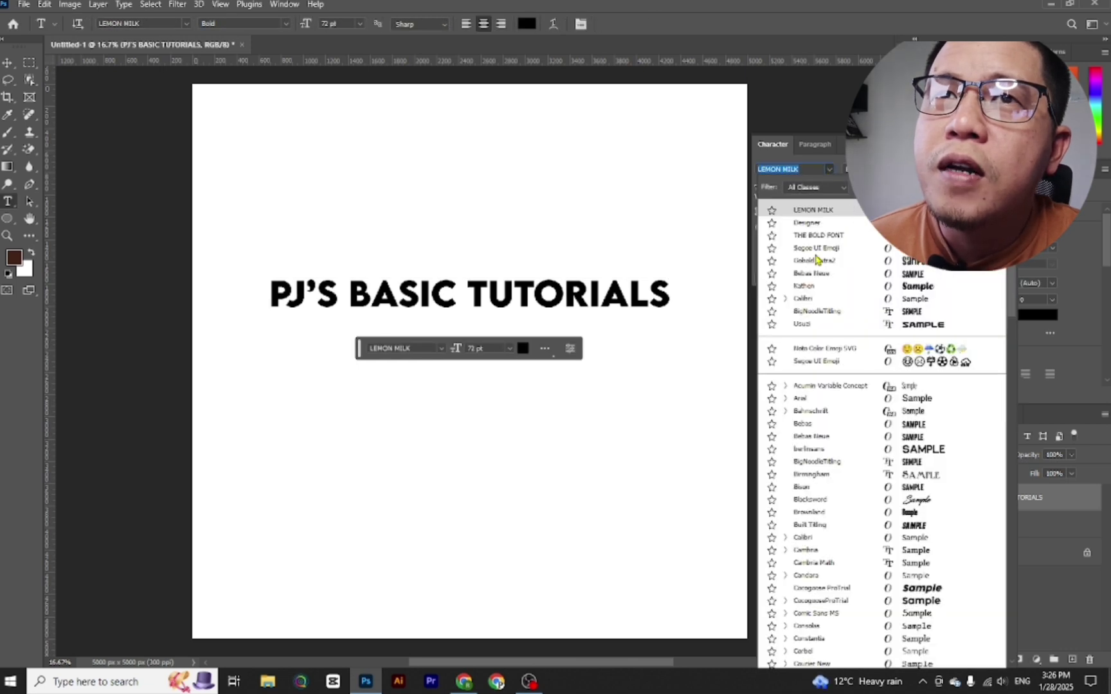
pyautogui.press('t')
pyautogui.press('a')
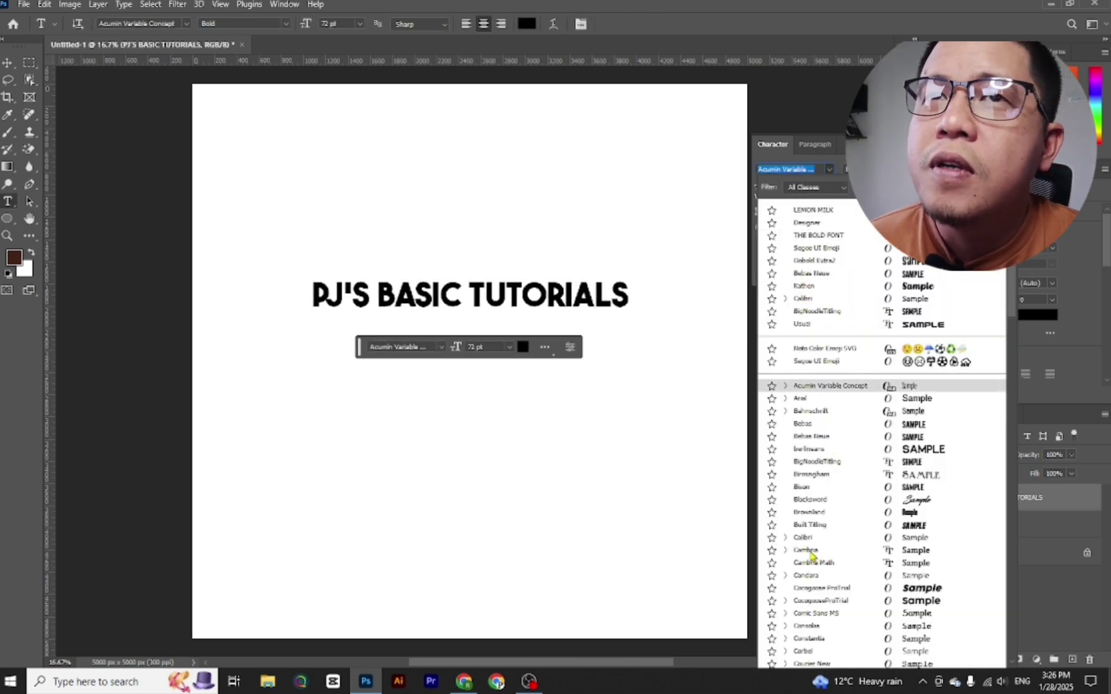
pyautogui.press('Escape')
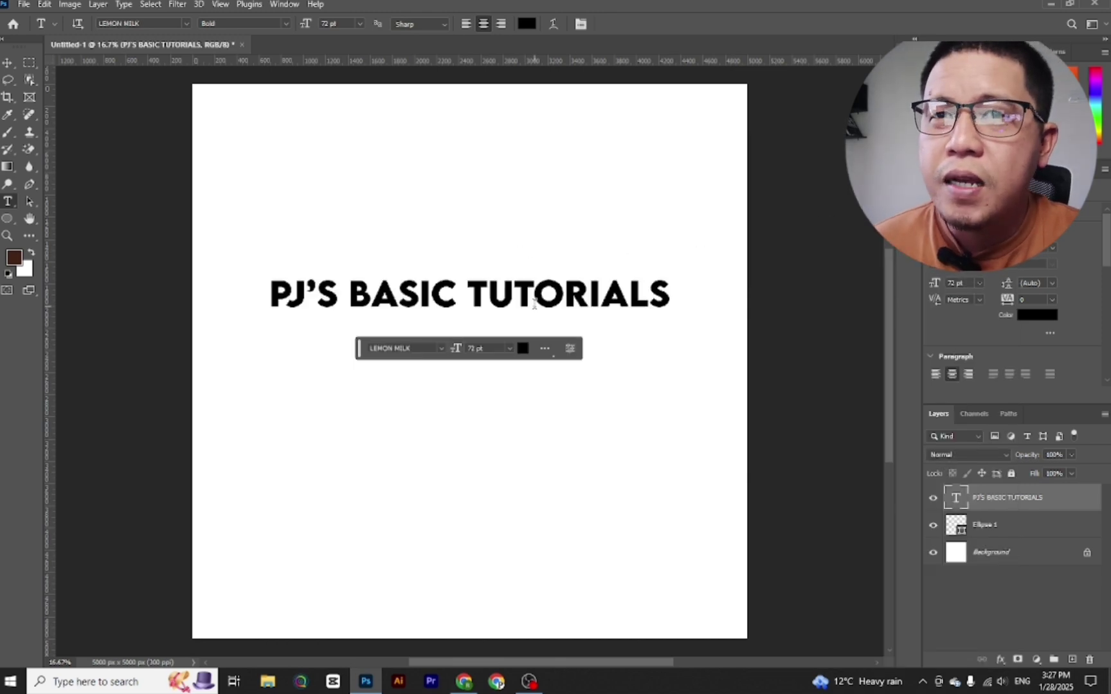
pyautogui.press('Delete')
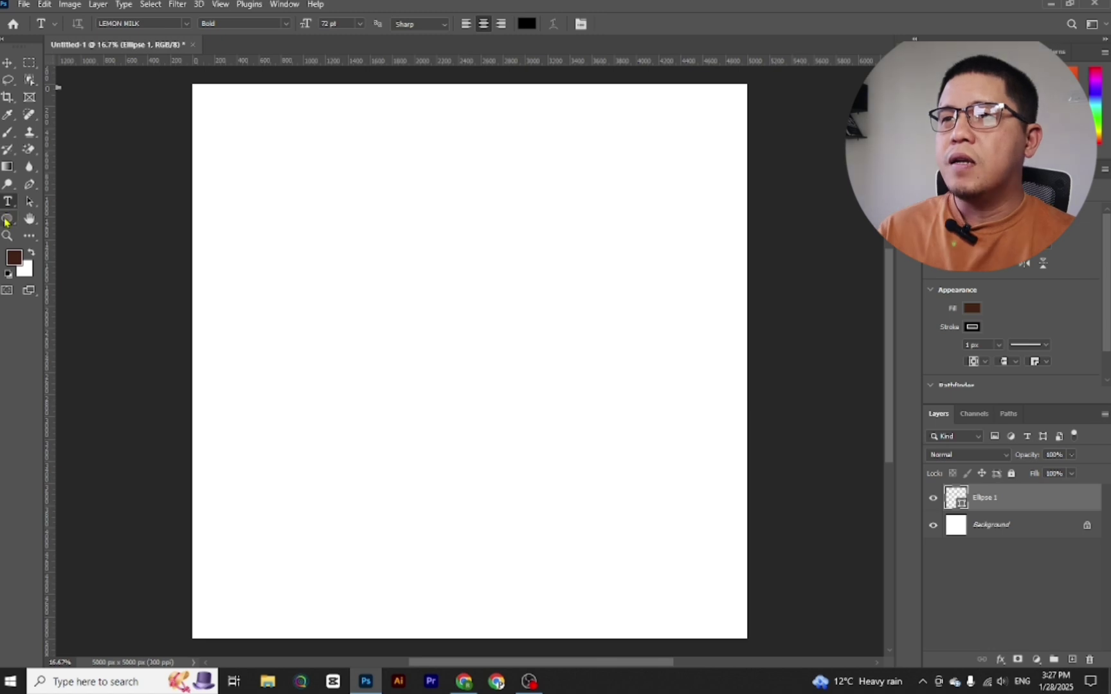
# Step: Draw a dark brown ellipse about 3064 px wide and 3514 px high in the middle of the canvas
pyautogui.click(7, 221)
pyautogui.rightClick(6, 221)
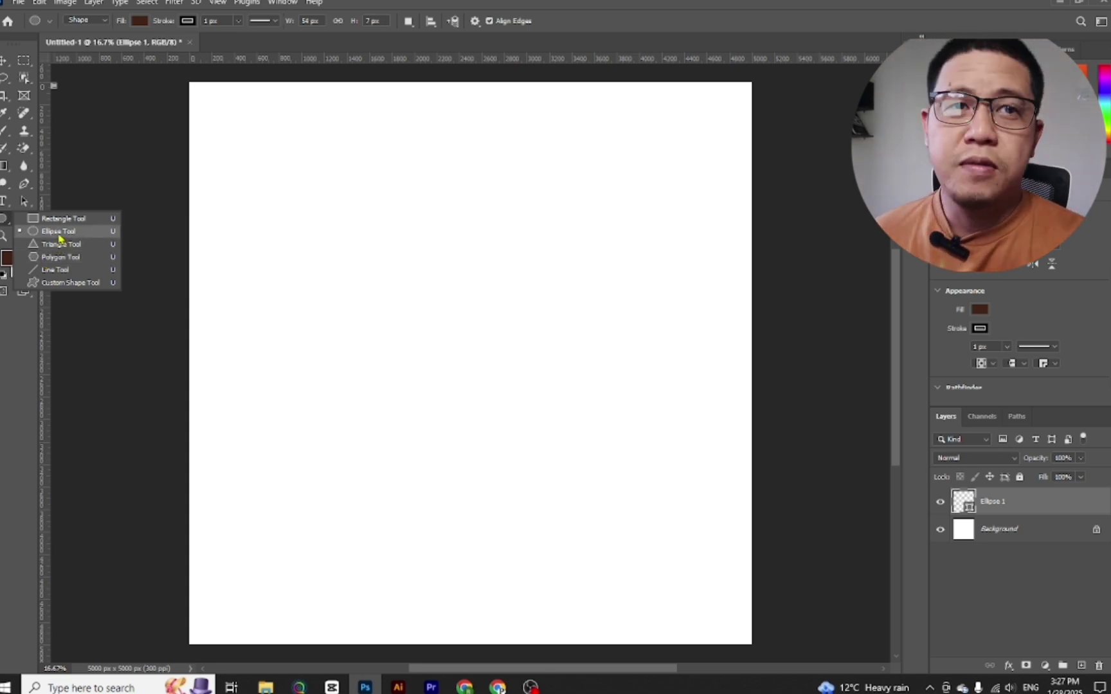
pyautogui.click(59, 231)
pyautogui.moveTo(293, 164)
pyautogui.mouseDown()
pyautogui.moveTo(576, 503)
pyautogui.moveTo(639, 558)
pyautogui.moveTo(661, 556)
pyautogui.mouseUp()
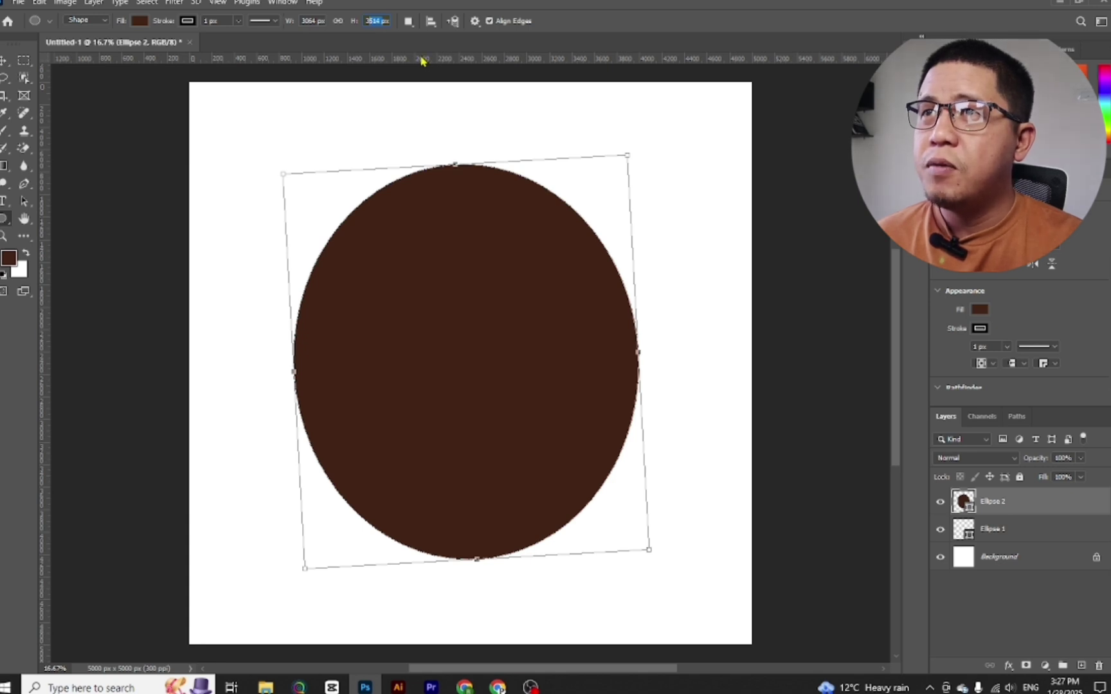
# Step: Set the brown ellipse's height to 3064 px to make it a circle
pyautogui.write('3300')
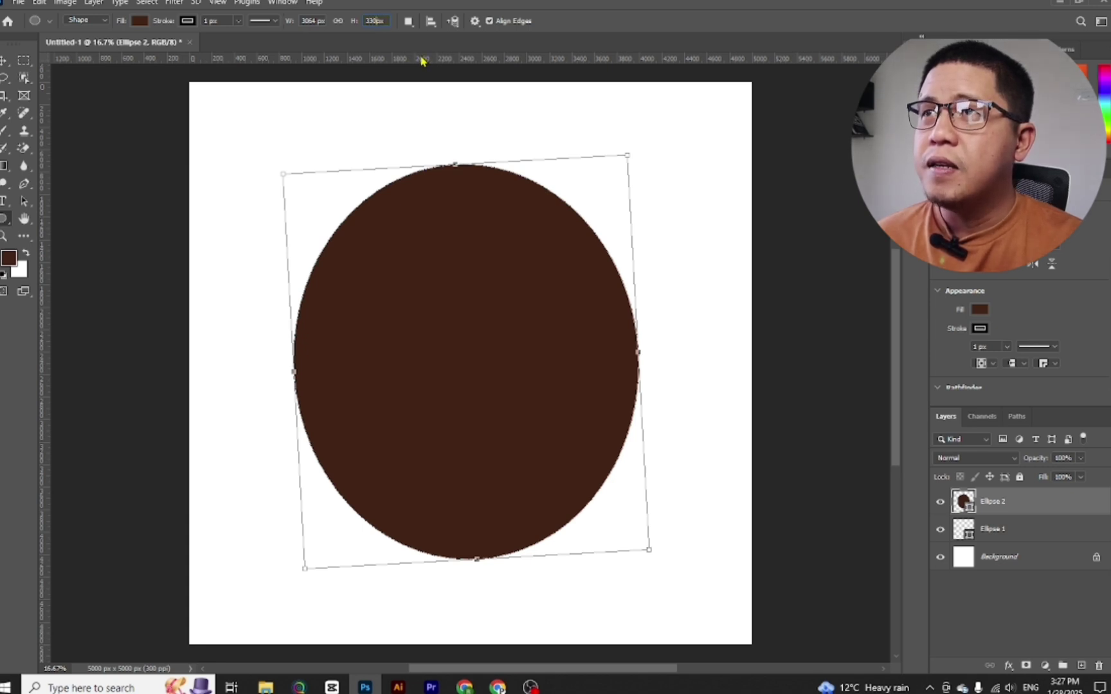
pyautogui.write('06')
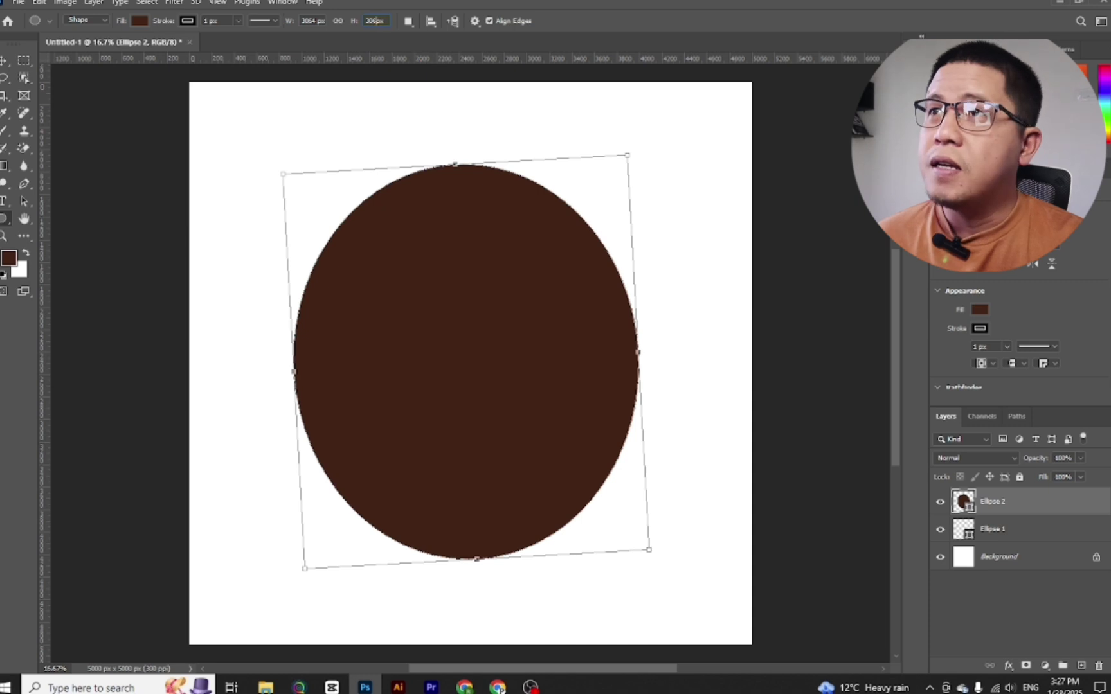
pyautogui.write('4')
pyautogui.press('Return')
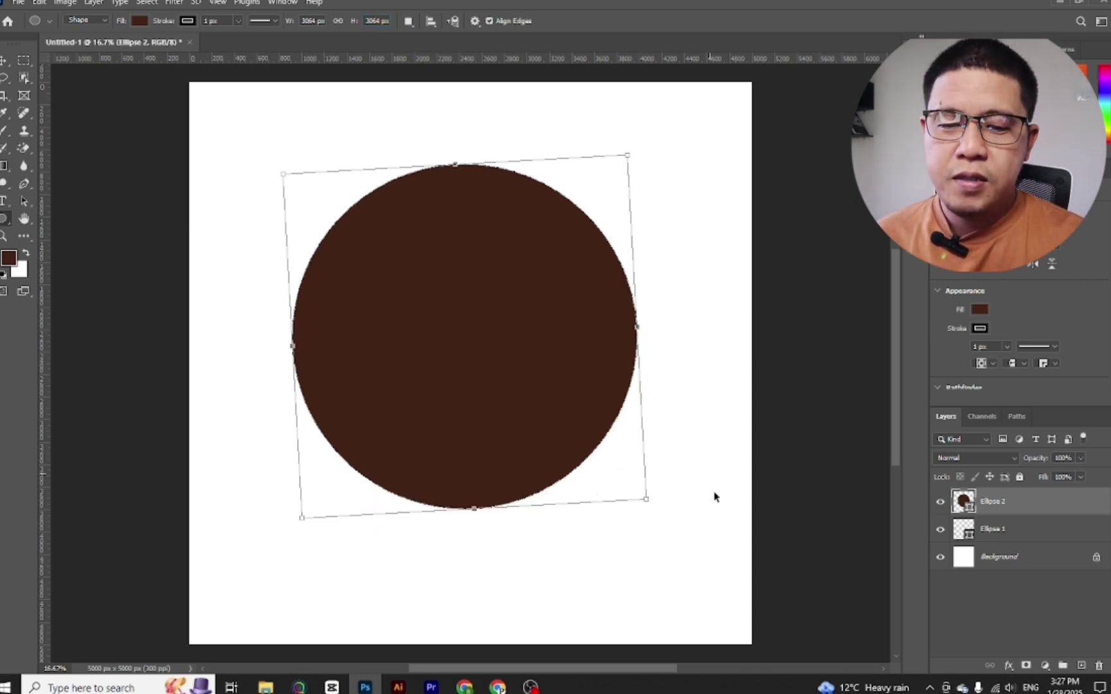
pyautogui.hotkey('ctrl', 'r')
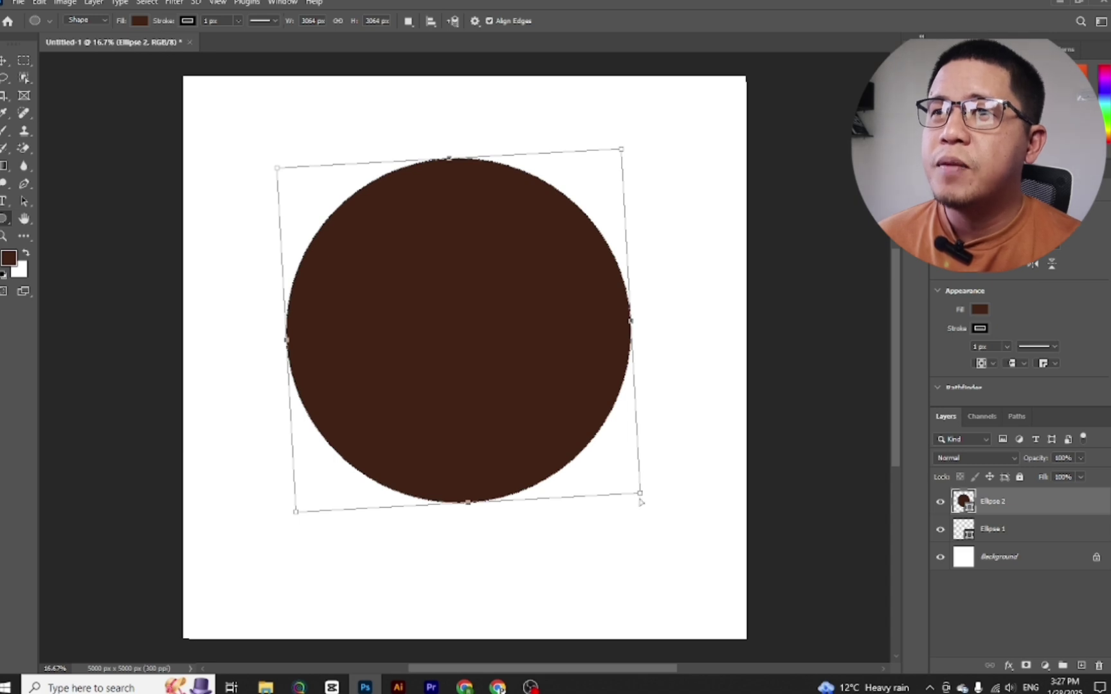
pyautogui.hotkey('ctrl', 'r')
pyautogui.press('Return')
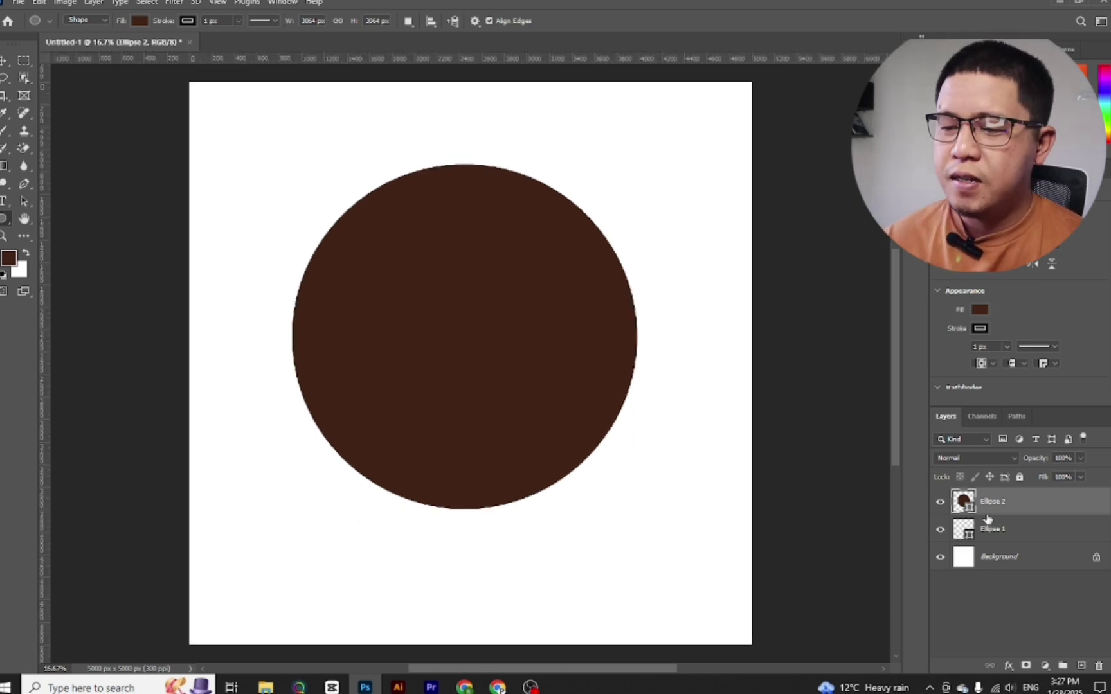
# Step: Move the brown circle towards the canvas's upper-left area, to about X 1825 px and Y 1727 px
pyautogui.hotkey('ctrl', 't')
pyautogui.moveTo(360, 386); pyautogui.dragTo(370, 315)
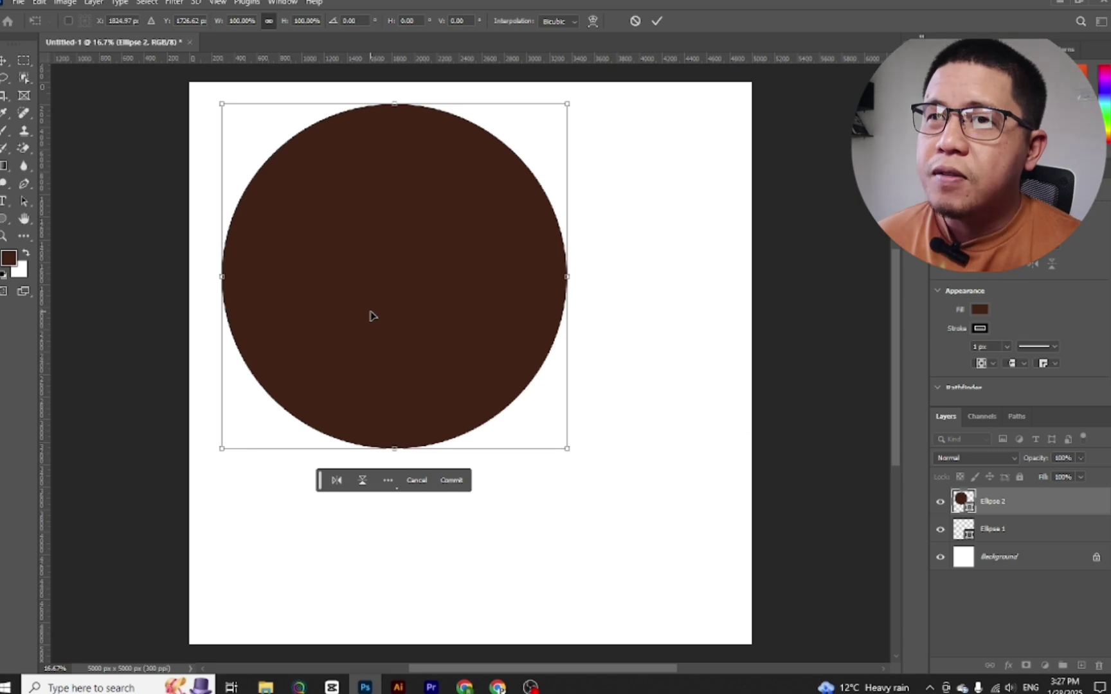
pyautogui.press('Return')
# Step: Undo the brown circle's move, resize and drawing
pyautogui.hotkey('ctrl', 'z')
pyautogui.hotkey('ctrl', 'z')
pyautogui.hotkey('ctrl', 'z')
pyautogui.hotkey('ctrl', 'z')
pyautogui.hotkey('ctrl', 'z')
pyautogui.hotkey('ctrl', 'z')
pyautogui.hotkey('ctrl', 'z')
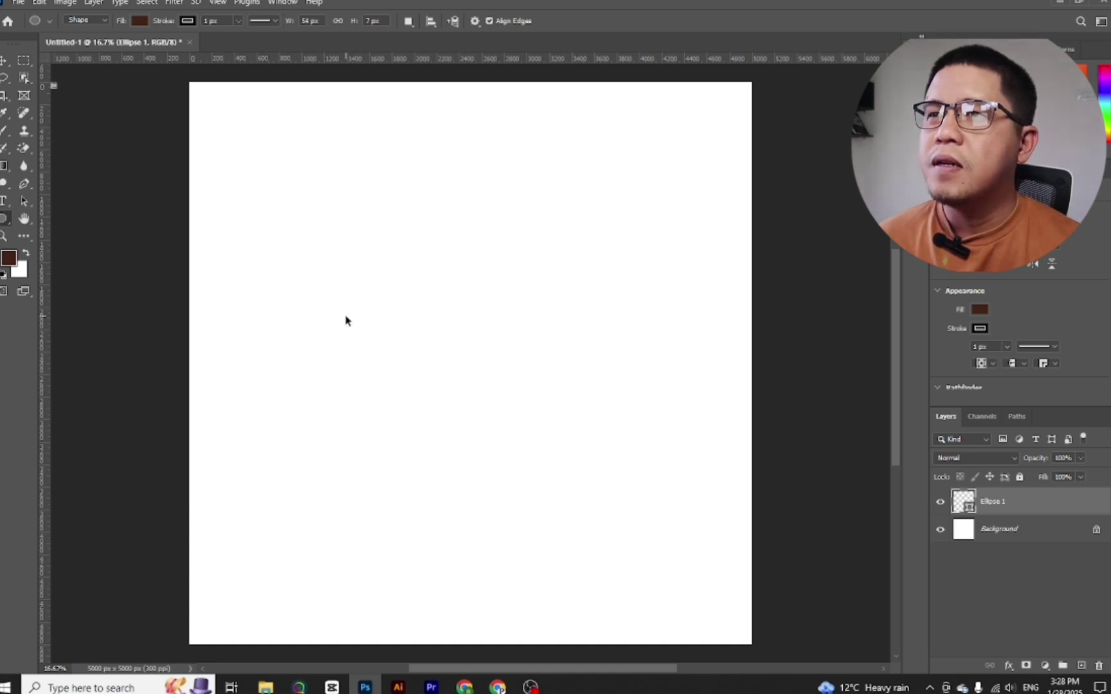
# Step: Add a text layer reading "SADSD" near the canvas centre, in black 72 pt LEMON MILK Bold
pyautogui.click(4, 201)
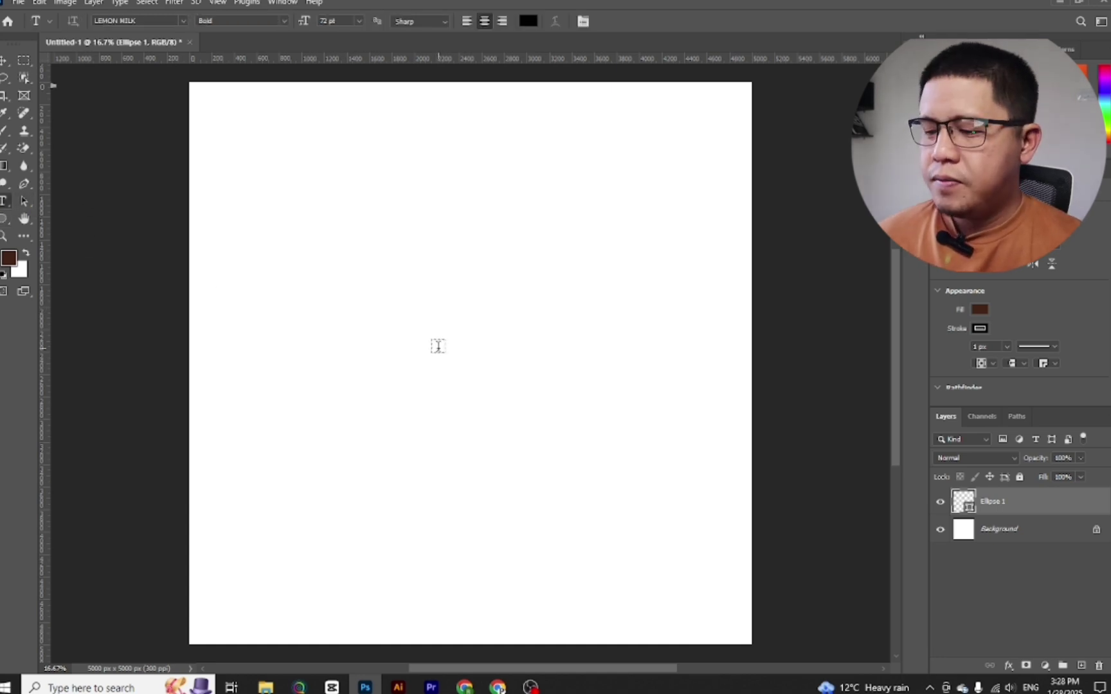
pyautogui.click(437, 346)
pyautogui.write('sadsd')
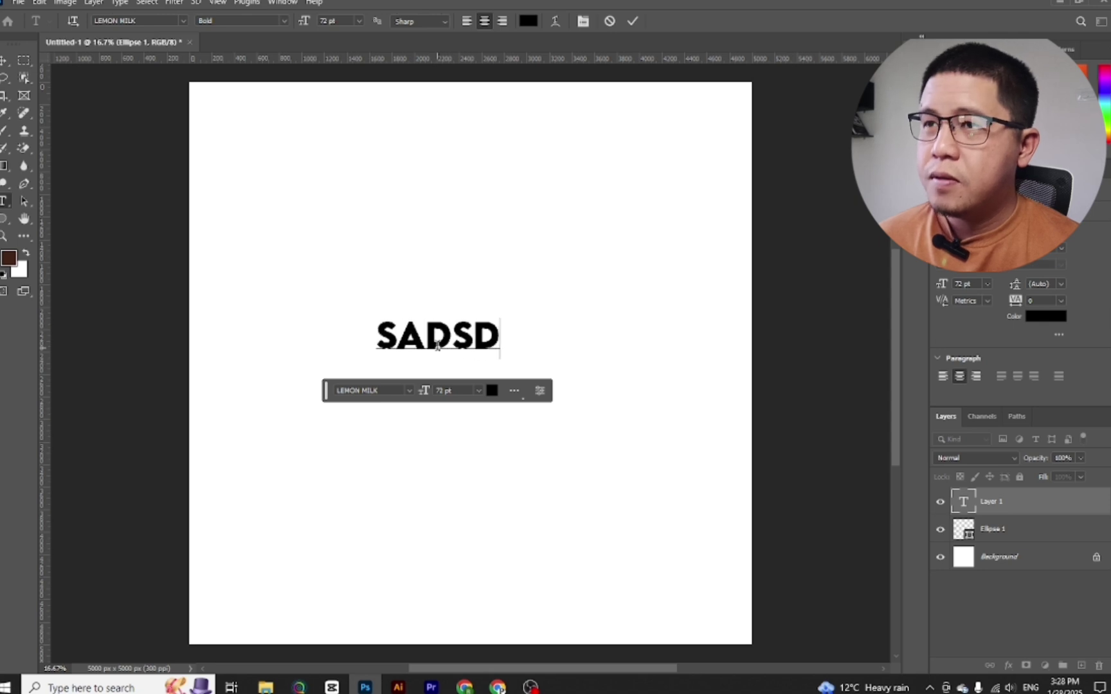
pyautogui.hotkey('ctrl', 'Return')
# Step: Pan around the canvas with the Hand tool
pyautogui.click(24, 218)
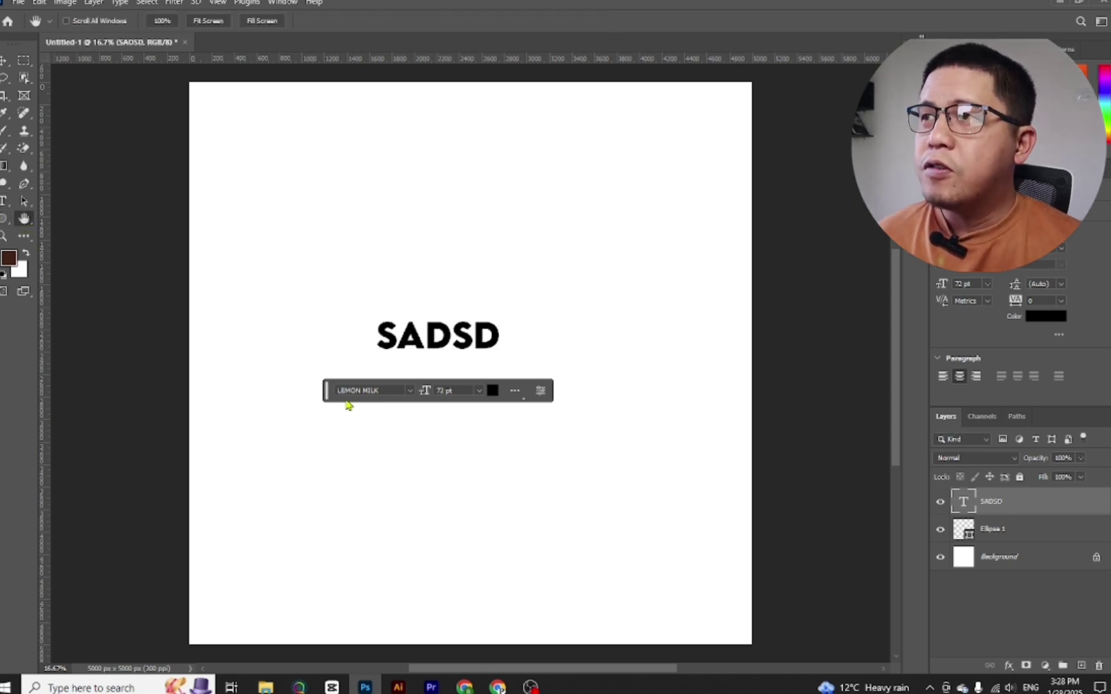
pyautogui.moveTo(504, 347)
pyautogui.mouseDown()
pyautogui.moveTo(568, 358)
pyautogui.moveTo(417, 301)
pyautogui.moveTo(466, 354)
pyautogui.moveTo(535, 375)
pyautogui.moveTo(507, 376)
pyautogui.moveTo(513, 278)
pyautogui.moveTo(492, 296)
pyautogui.moveTo(485, 347)
pyautogui.mouseUp()
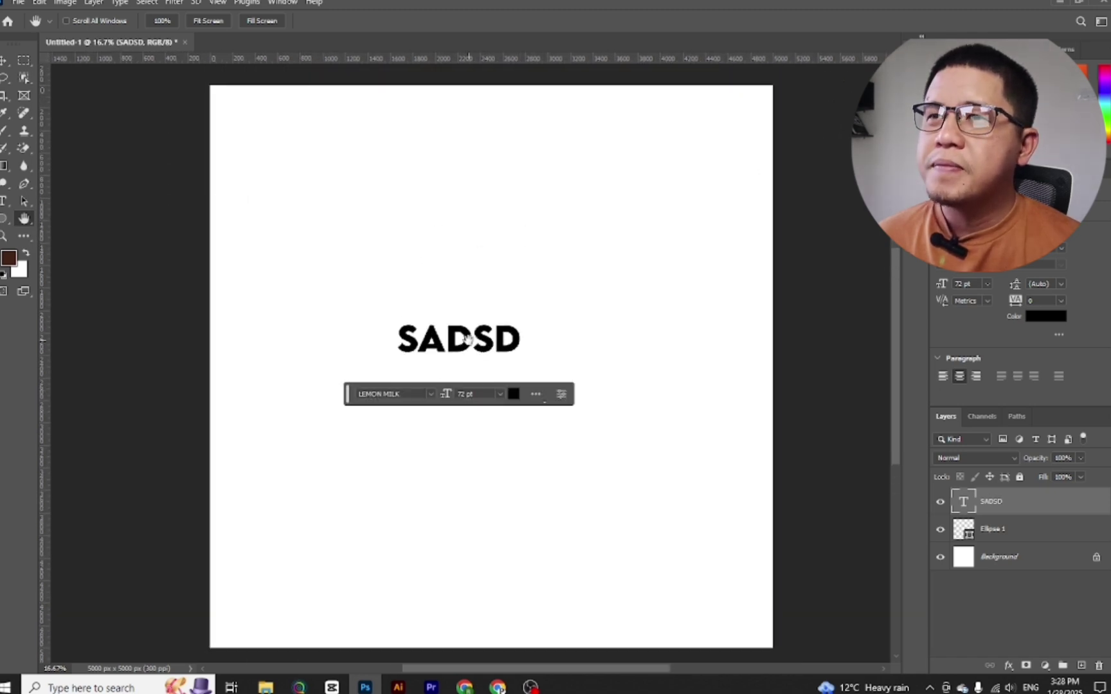
pyautogui.hotkey('ctrl', 't')
pyautogui.press('Return')
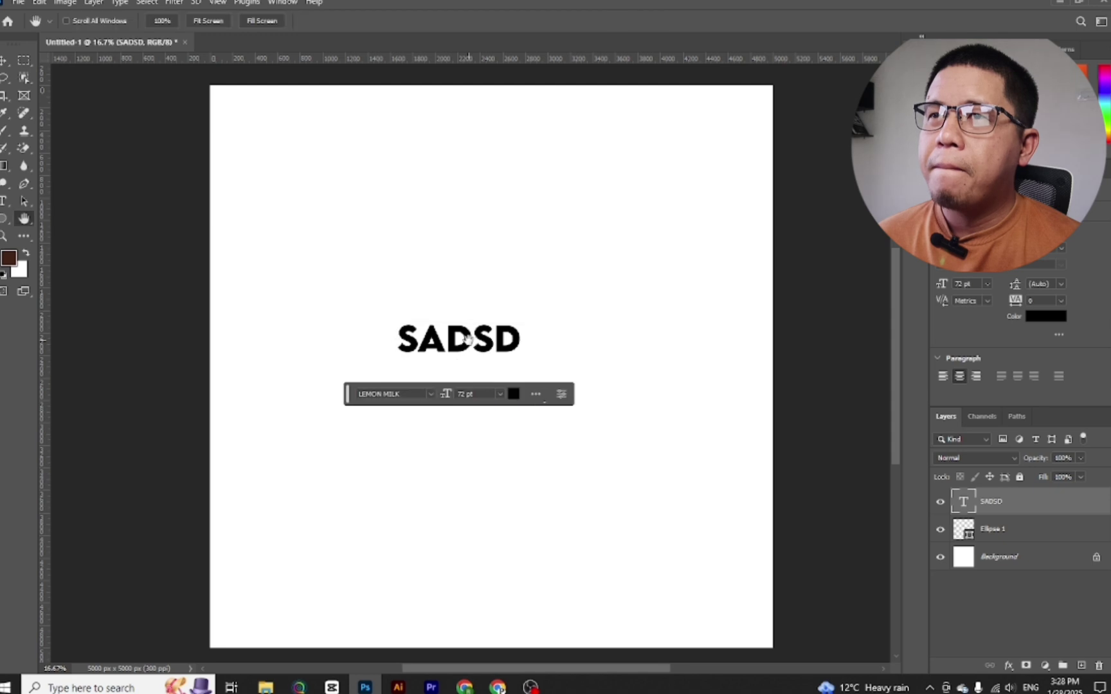
pyautogui.press('u')
pyautogui.click(26, 219)
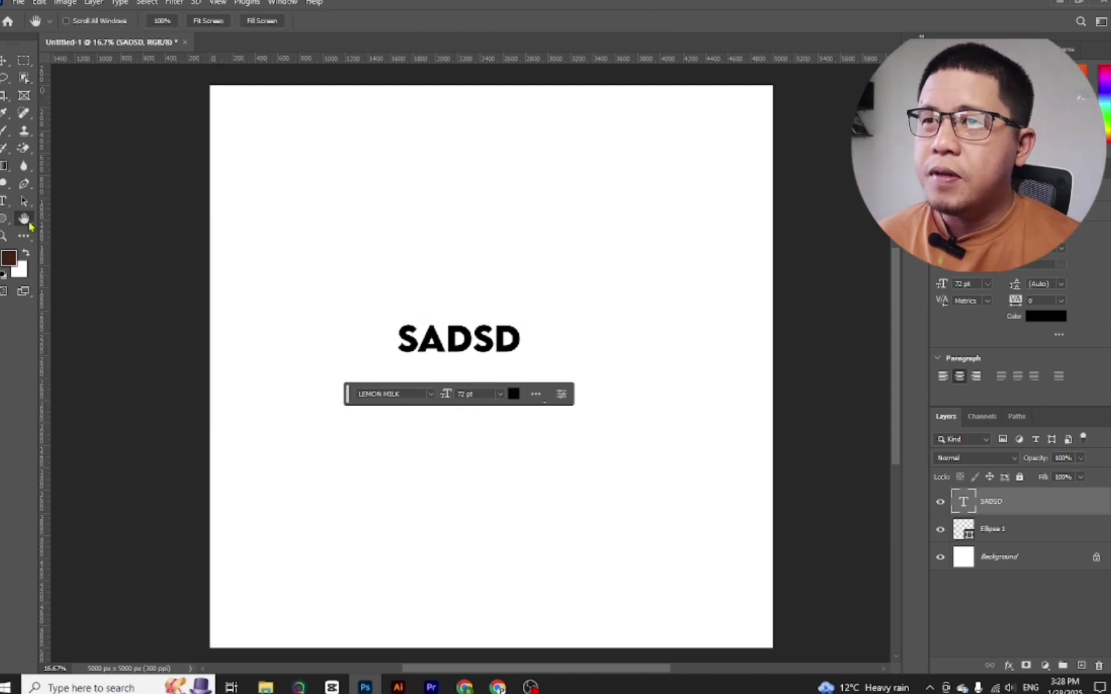
pyautogui.moveTo(432, 196)
pyautogui.mouseDown()
pyautogui.moveTo(179, 183)
pyautogui.moveTo(683, 201)
pyautogui.moveTo(320, 182)
pyautogui.moveTo(596, 215)
pyautogui.moveTo(365, 141)
pyautogui.moveTo(459, 238)
pyautogui.moveTo(404, 253)
pyautogui.moveTo(452, 253)
pyautogui.moveTo(496, 218)
pyautogui.moveTo(405, 213)
pyautogui.moveTo(429, 191)
pyautogui.moveTo(421, 178)
pyautogui.mouseUp()
pyautogui.moveTo(311, 321); pyautogui.dragTo(409, 201)
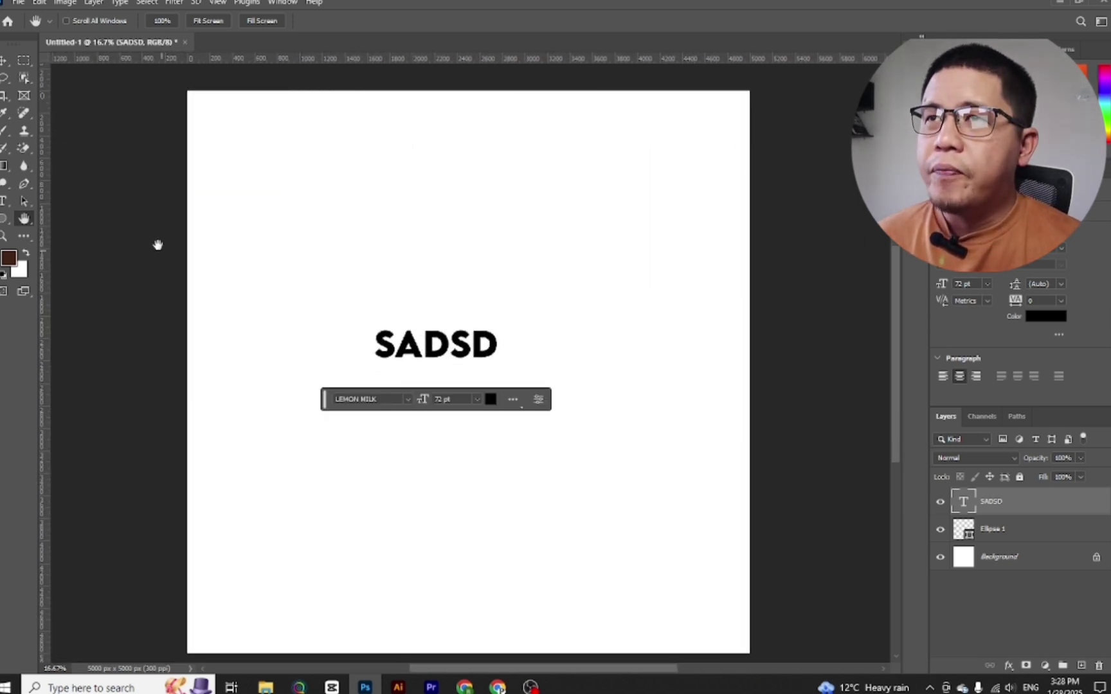
# Step: Examine the Path Selection, Pen and Blur tool groups and the variants they contain
pyautogui.click(21, 204)
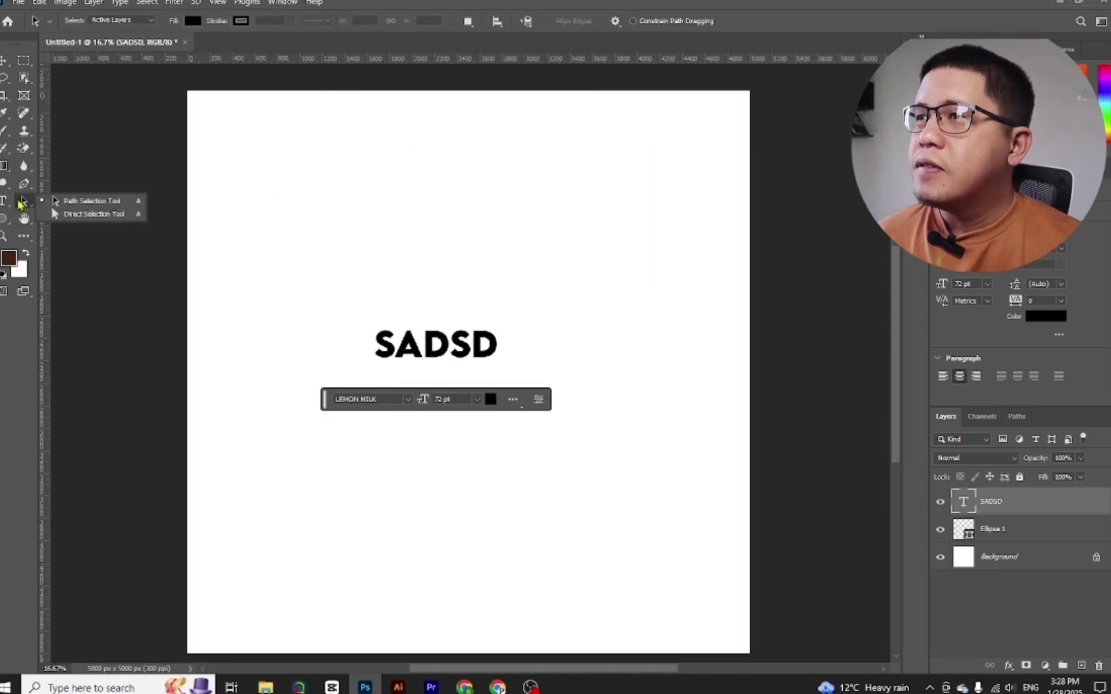
pyautogui.click(72, 201)
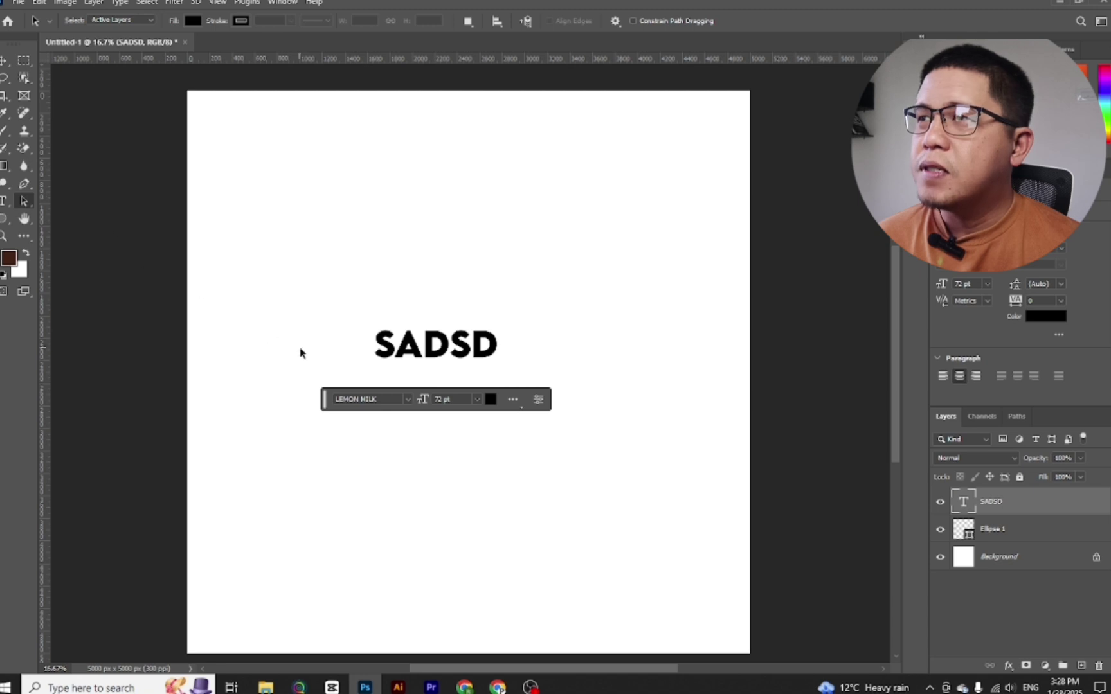
pyautogui.click(24, 201)
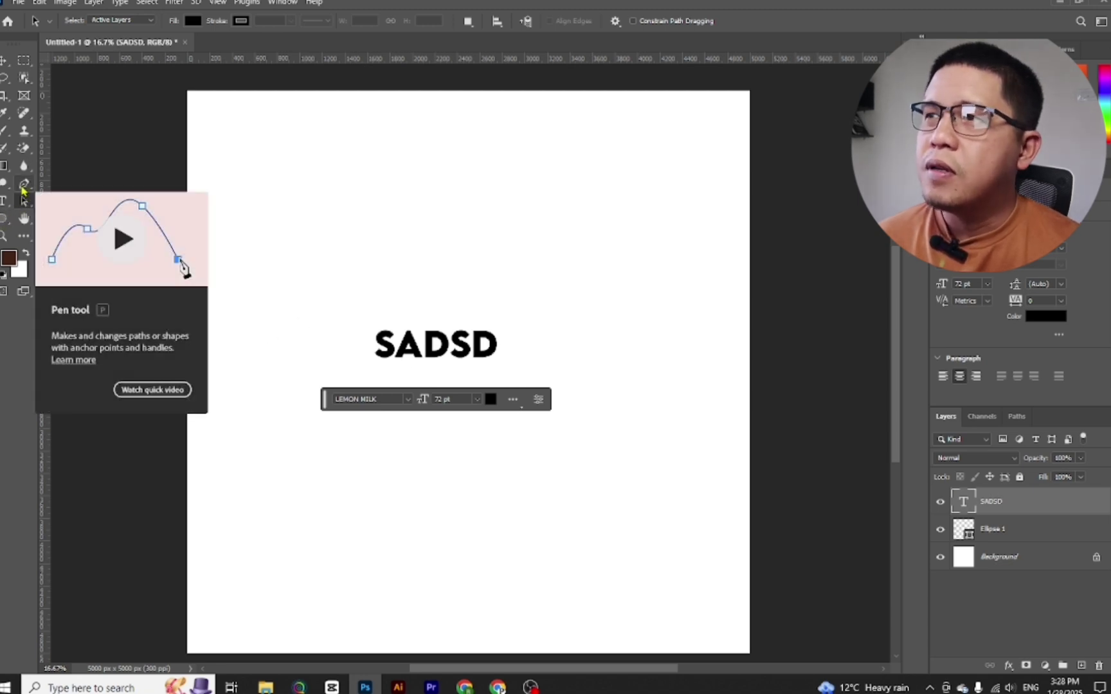
pyautogui.click(23, 186)
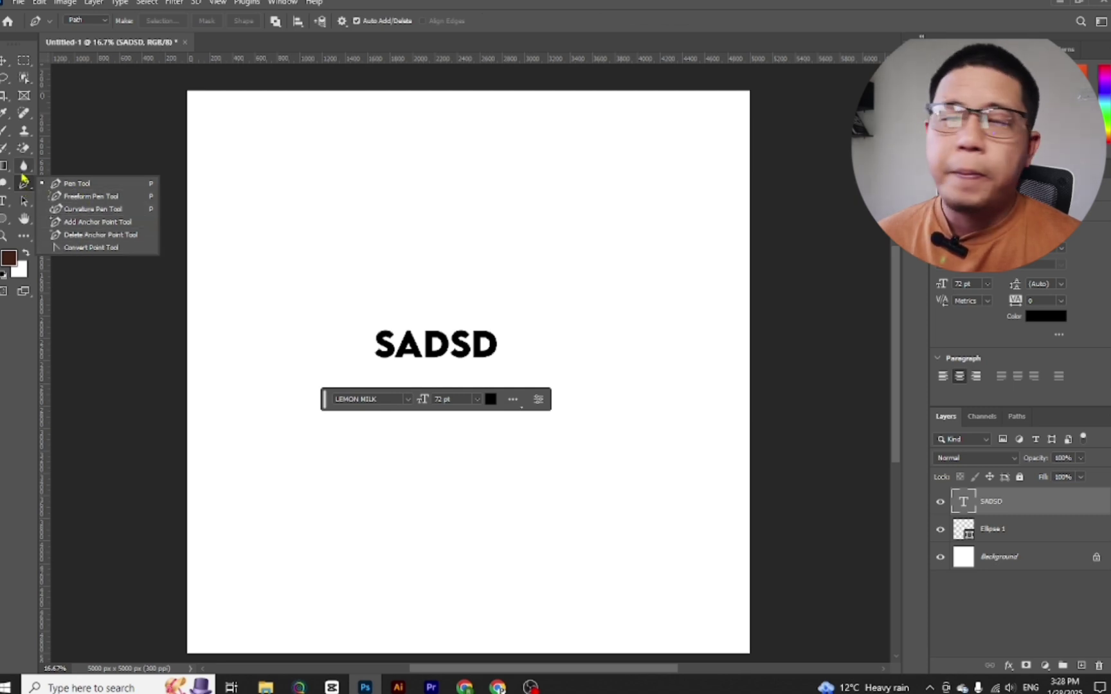
pyautogui.click(23, 167)
pyautogui.click(24, 169)
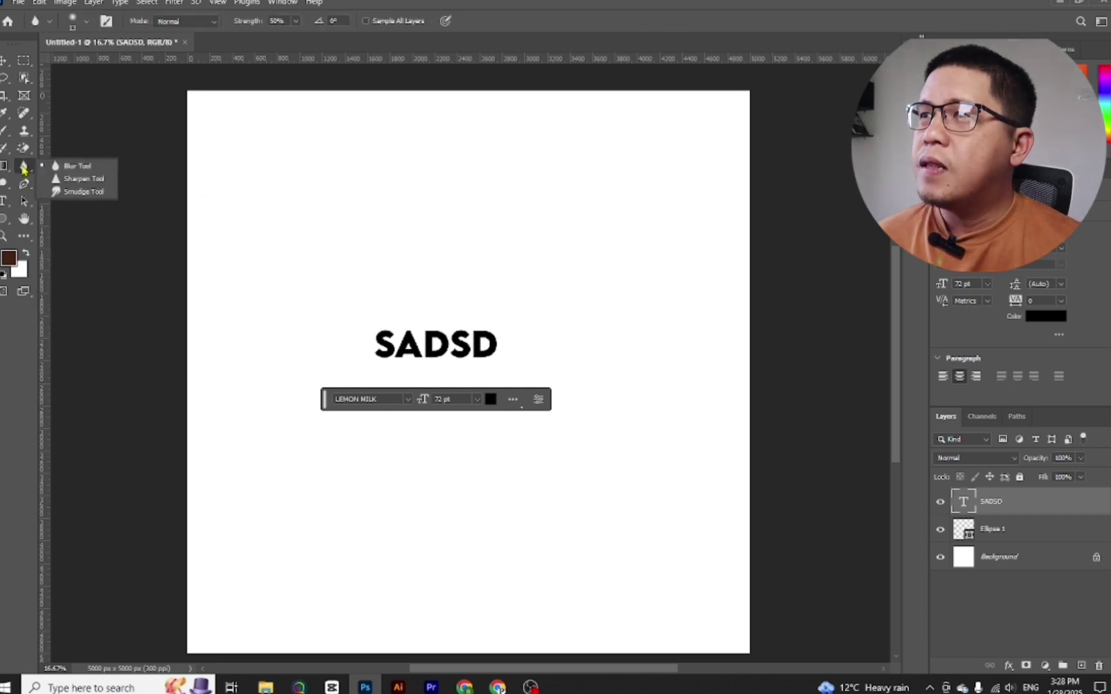
pyautogui.click(24, 168)
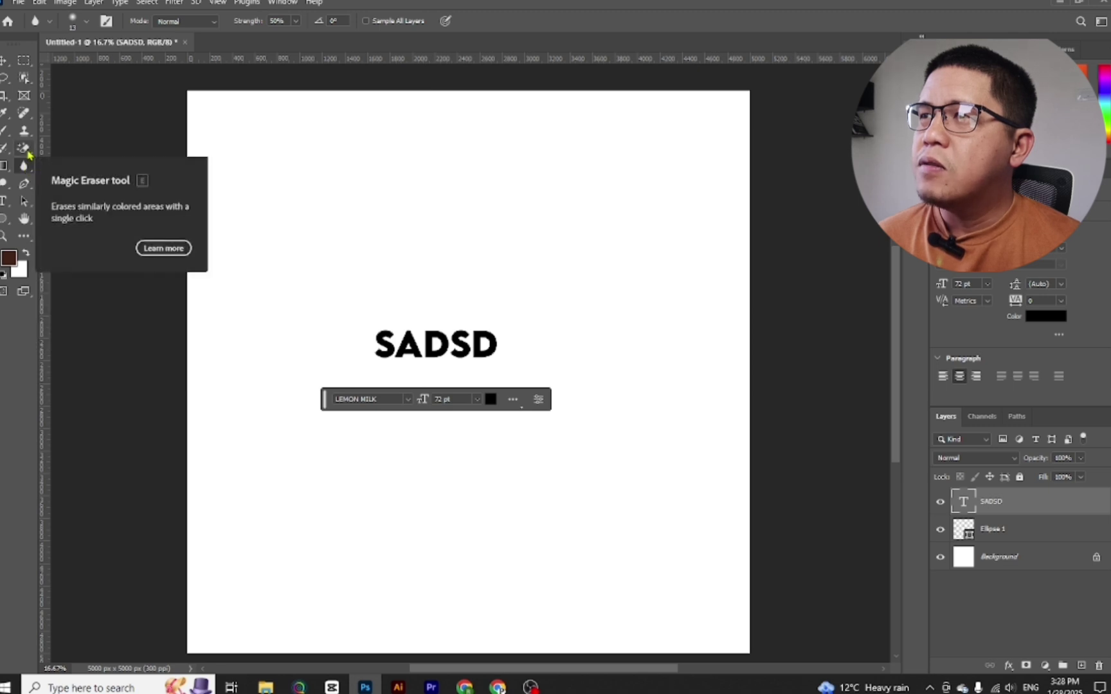
# Step: Examine the Eraser tool variants and the History Brush, Brush and Frame tools with their options
pyautogui.rightClick(28, 154)
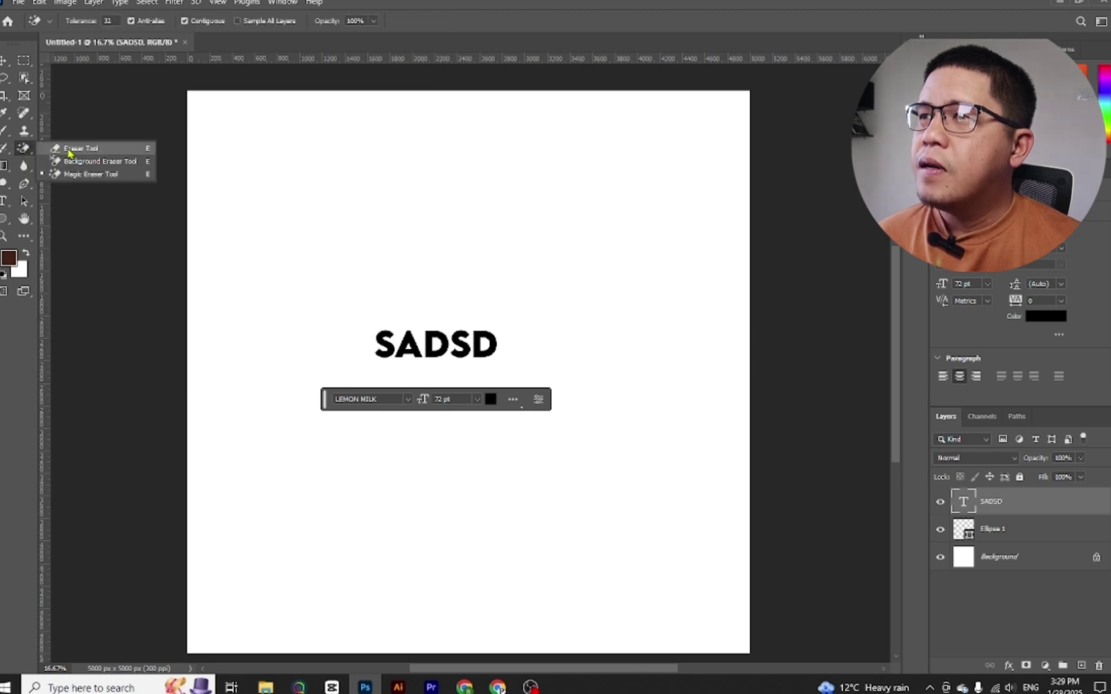
pyautogui.click(72, 148)
pyautogui.rightClick(29, 152)
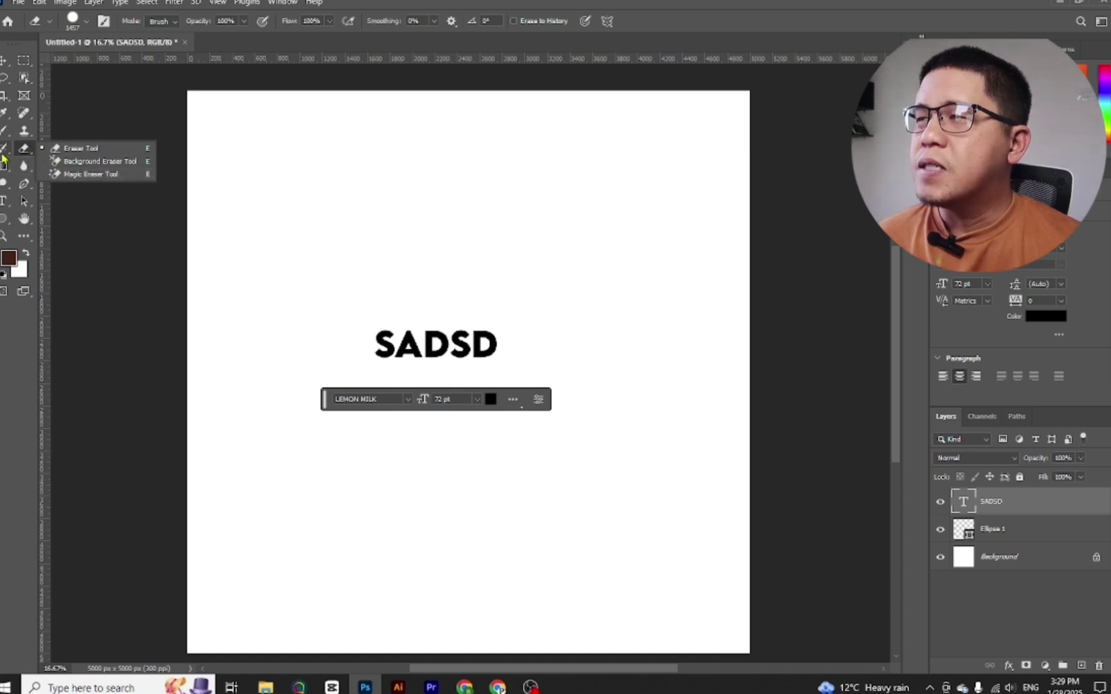
pyautogui.click(4, 152)
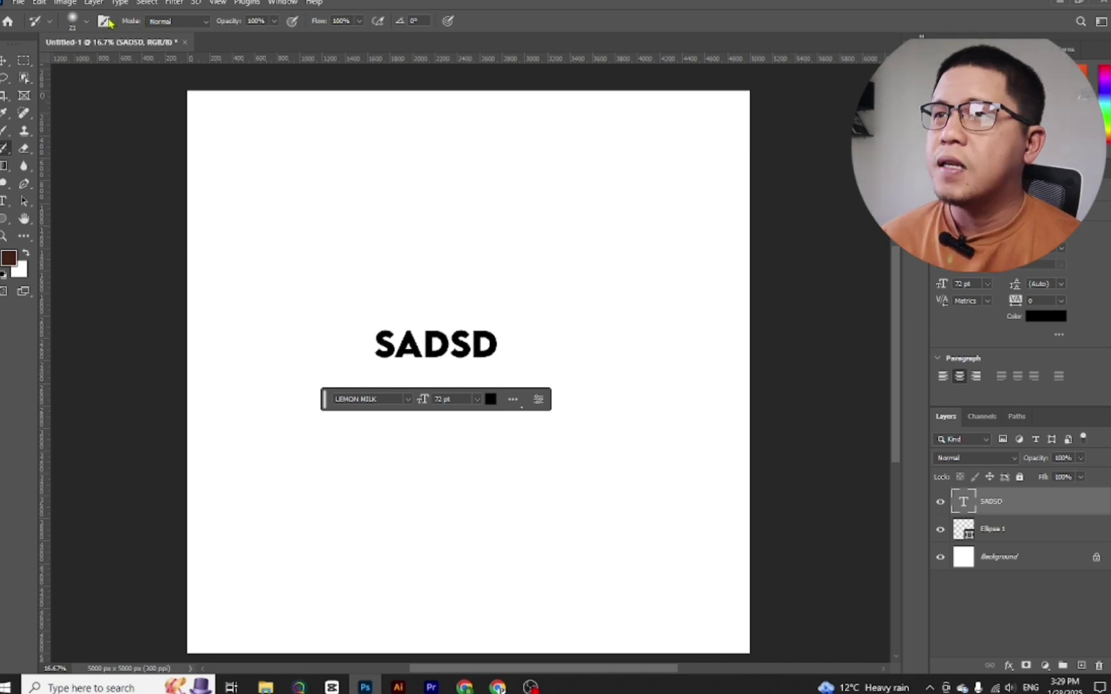
pyautogui.click(4, 131)
pyautogui.click(25, 97)
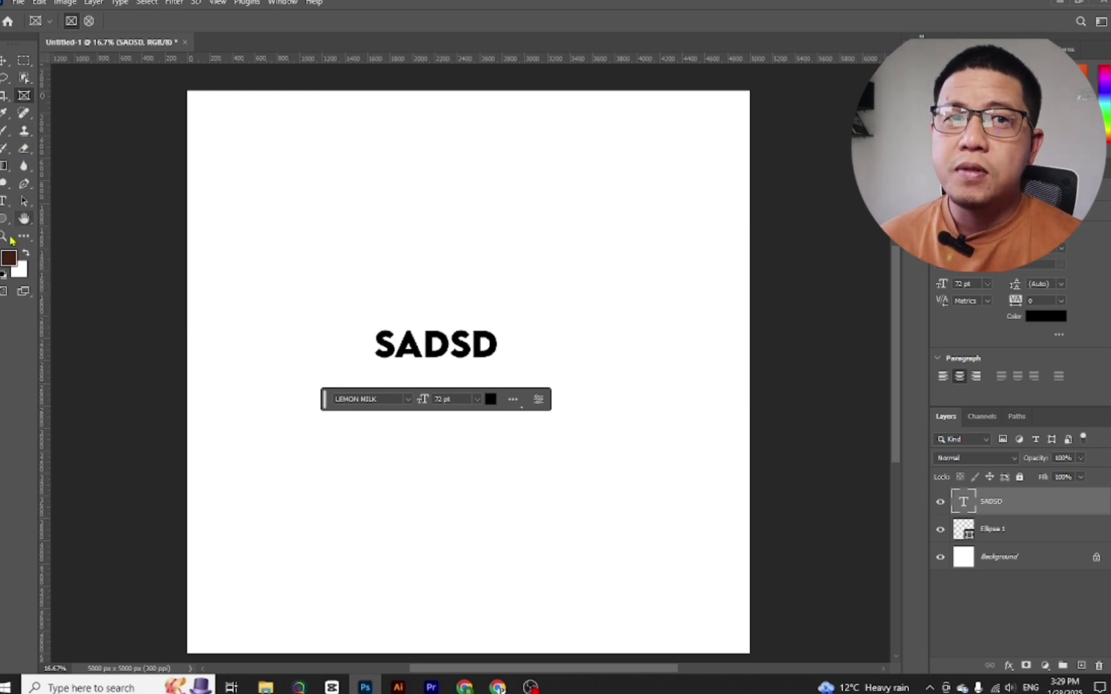
# Step: Cover the canvas with a tan linear gradient fill layer, drawn downward from the canvas's upper edge
pyautogui.click(6, 169)
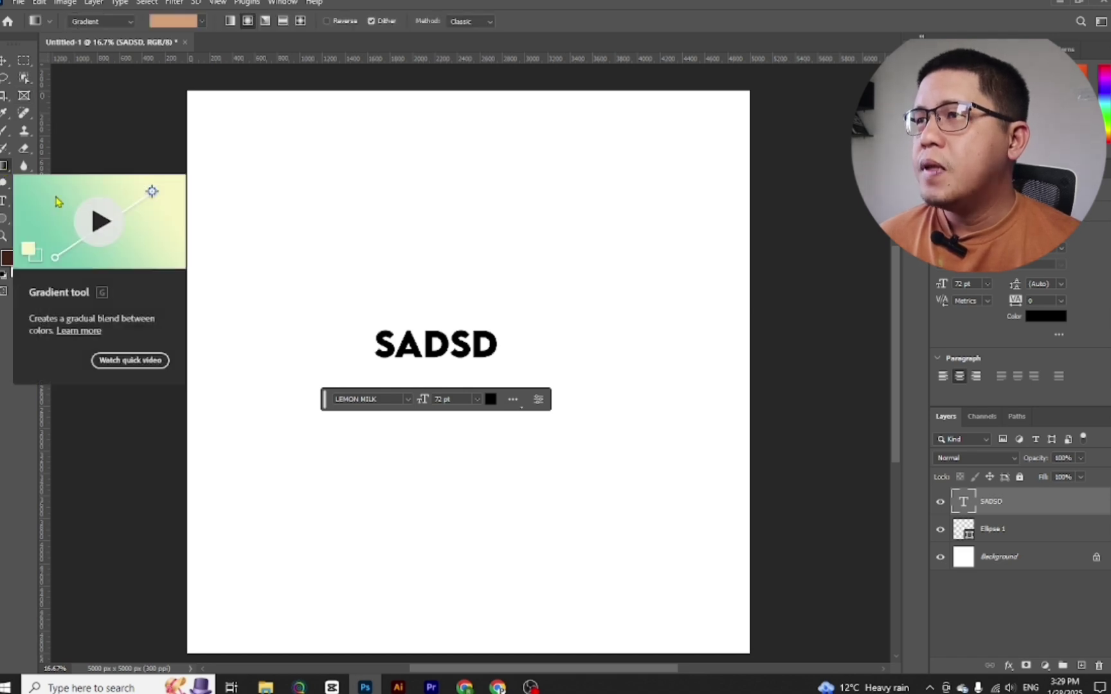
pyautogui.click(169, 23)
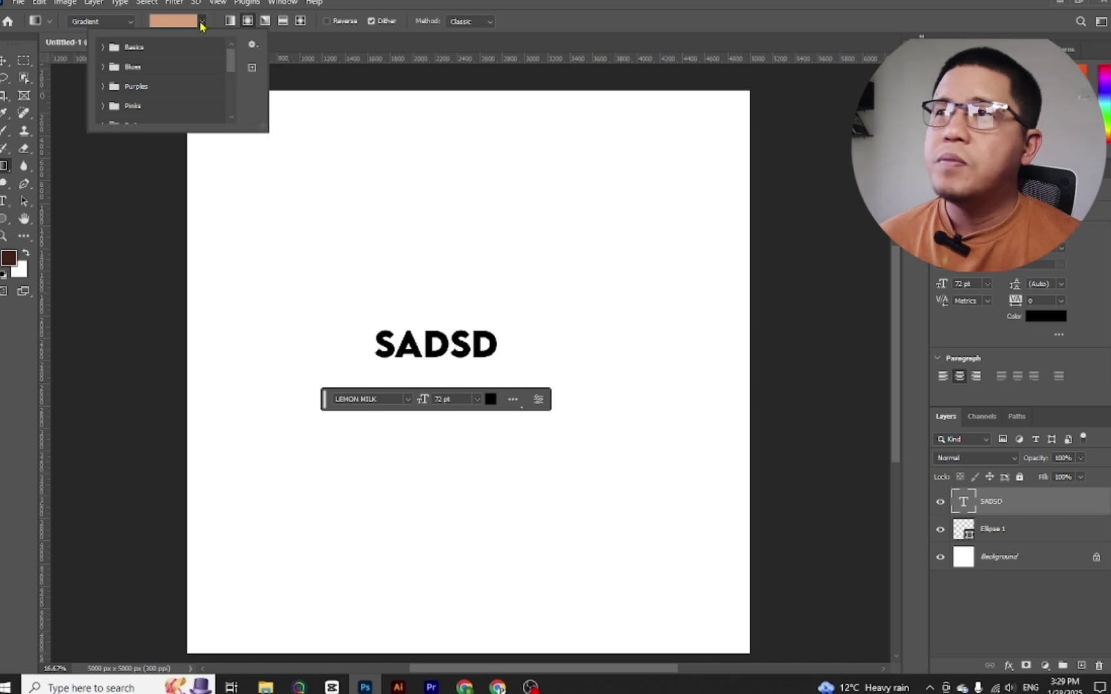
pyautogui.click(233, 22)
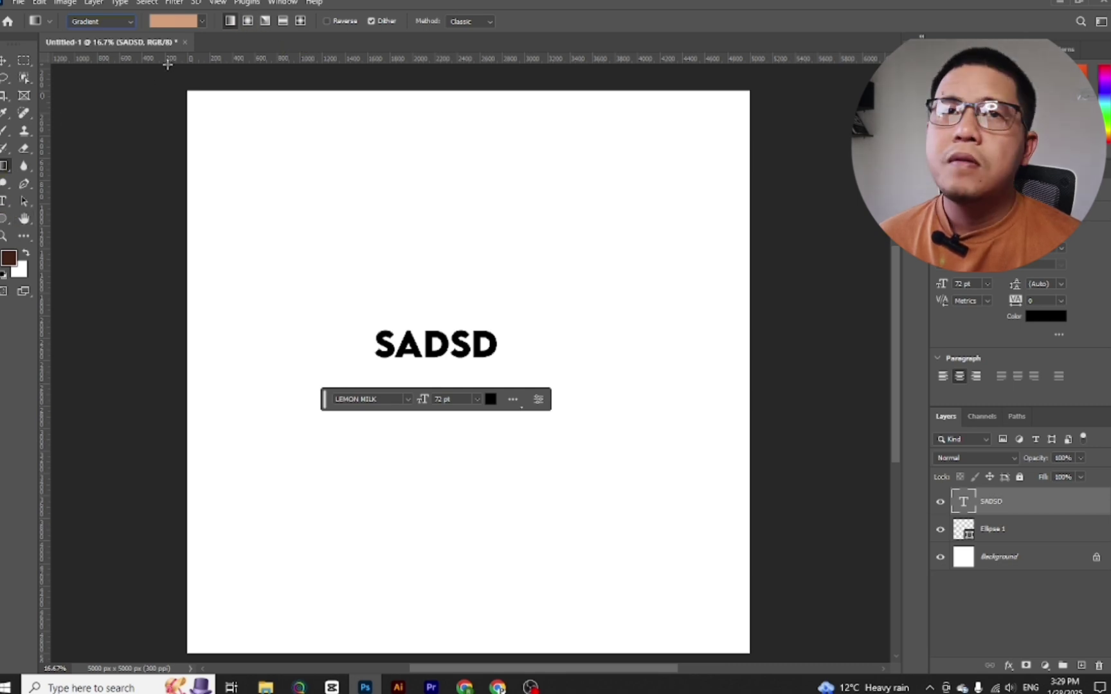
pyautogui.moveTo(299, 92); pyautogui.dragTo(326, 232)
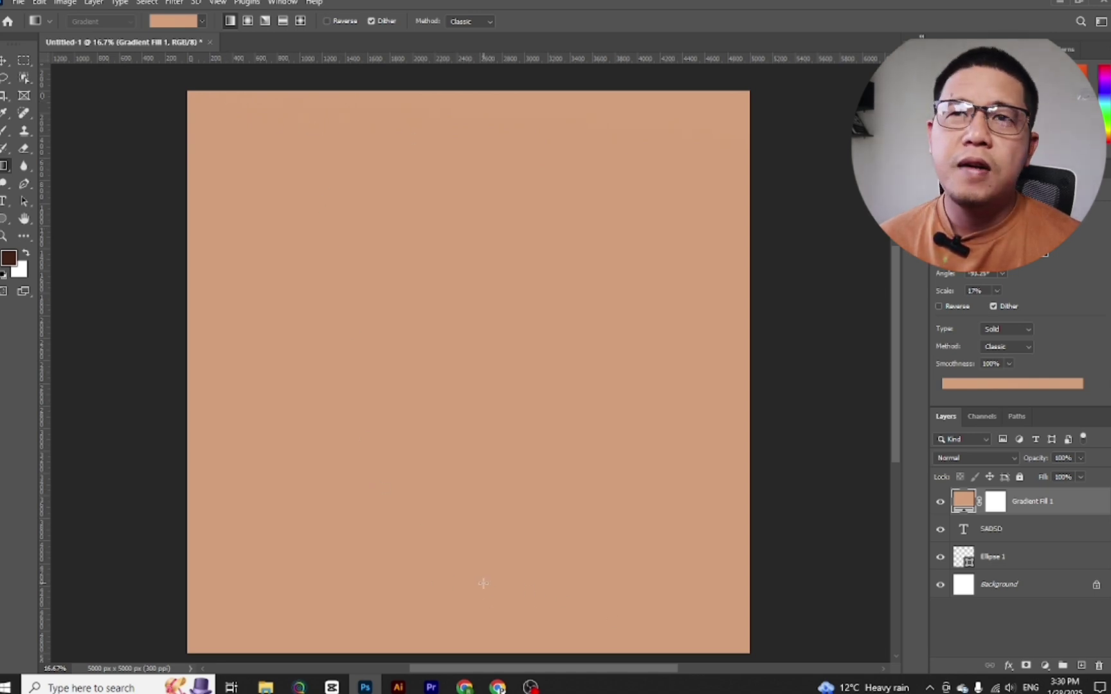
# Step: Undo the tan gradient fill layer and delete the SADSD text layer
pyautogui.hotkey('ctrl', 'z')
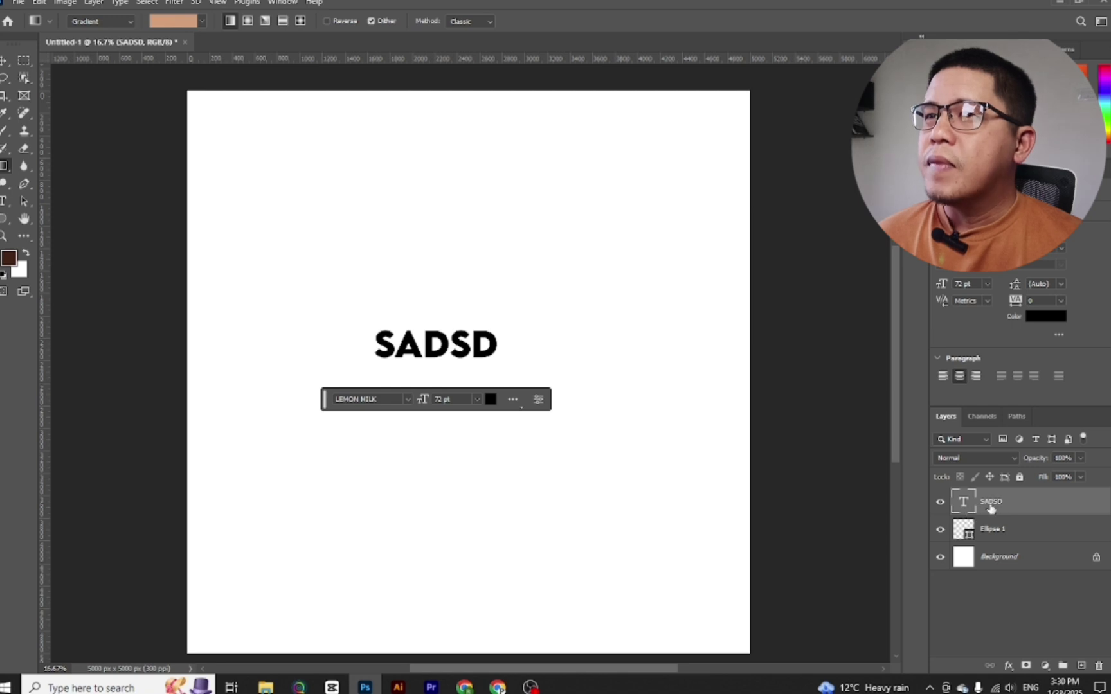
pyautogui.press('Delete')
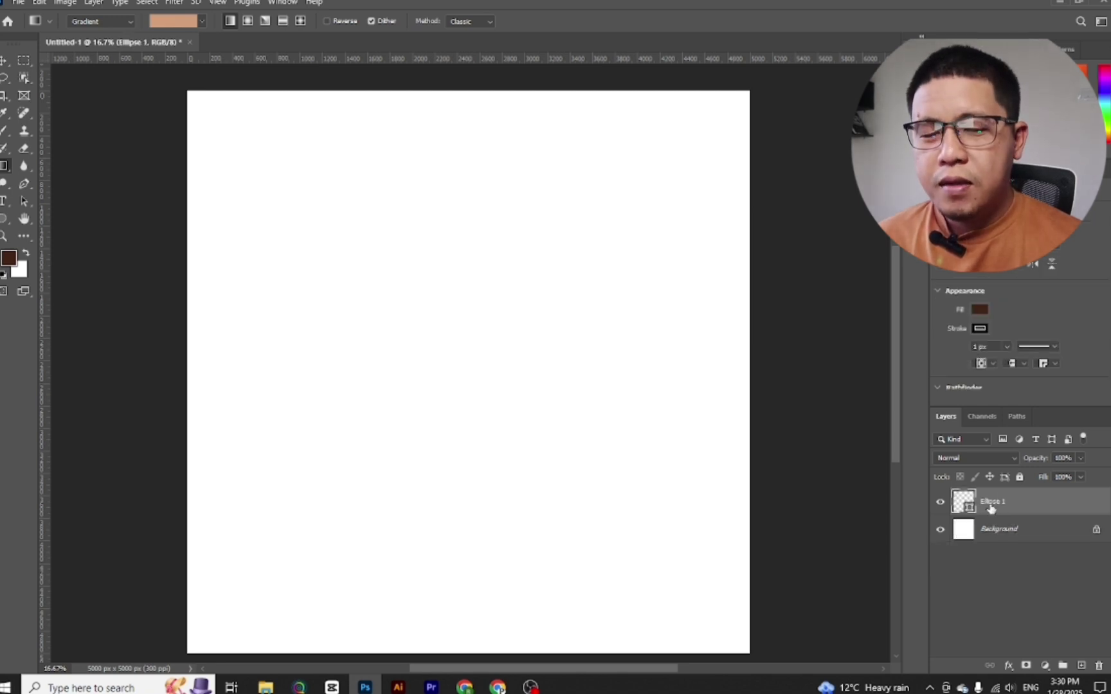
# Step: Toggle the ellipse layer's visibility off and on, and view the available single adjustments and the layer's properties
pyautogui.doubleClick(939, 506)
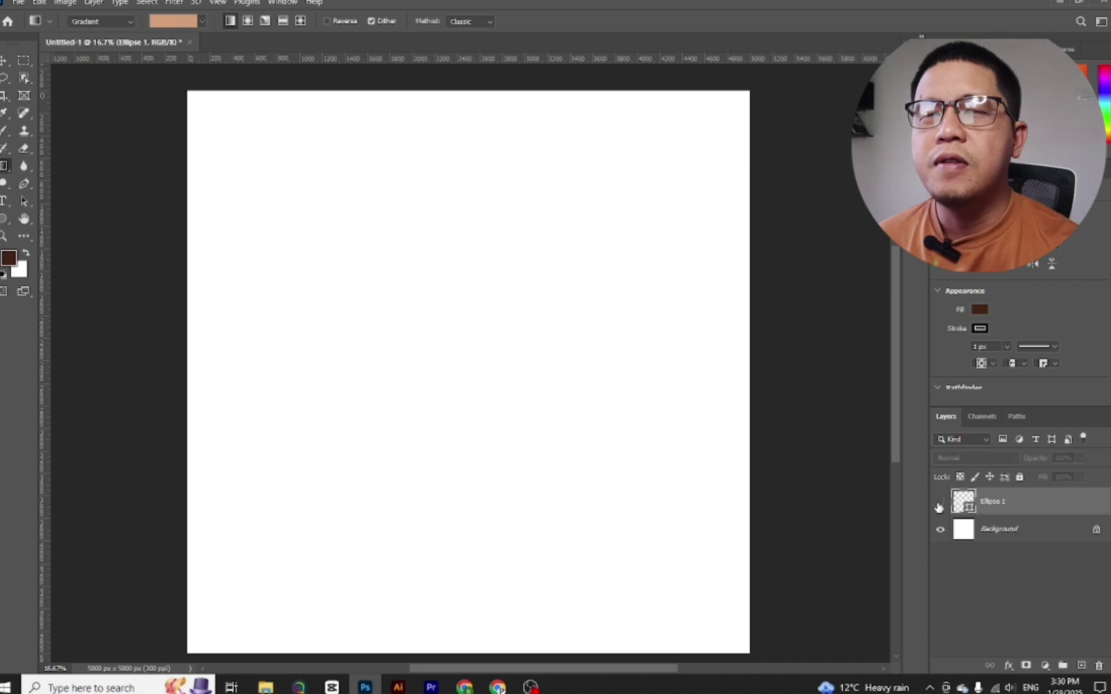
pyautogui.click(939, 506)
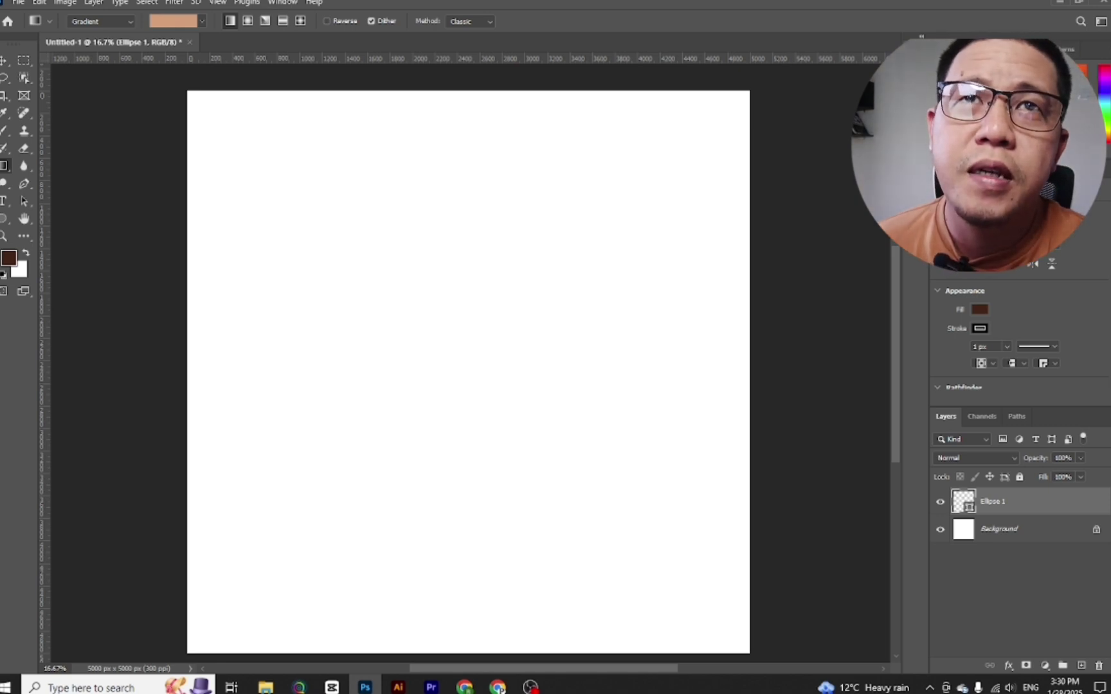
pyautogui.click(994, 174)
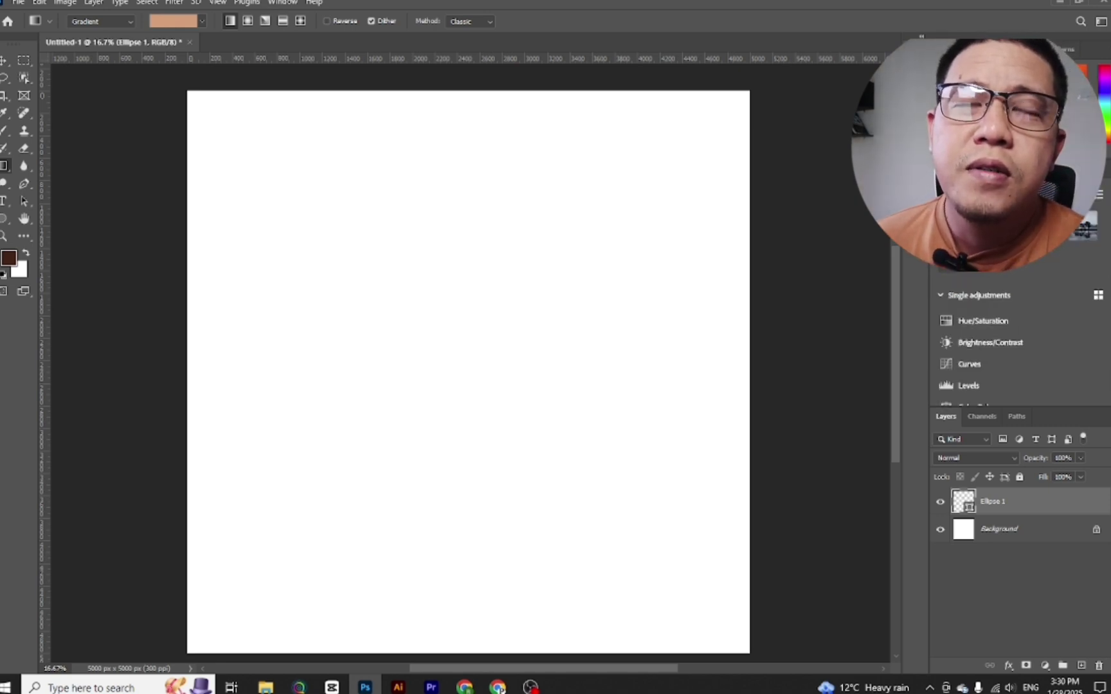
pyautogui.click(1035, 175)
pyautogui.click(951, 174)
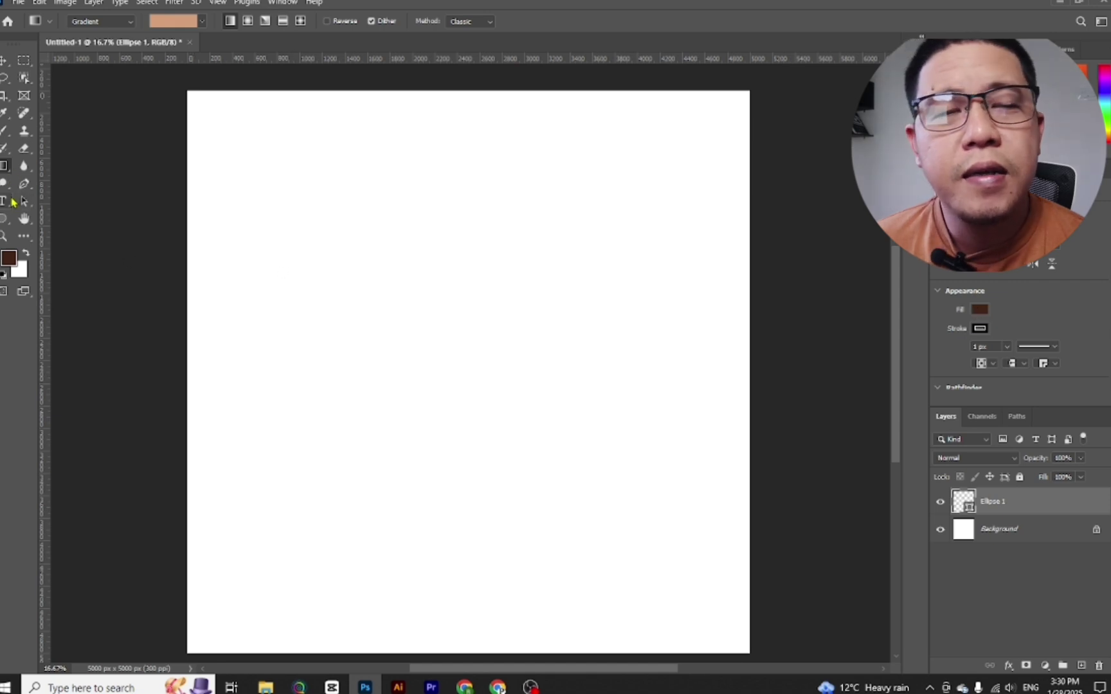
# Step: Draw a dark brown rectangle about 2112 by 2406 px in the middle of the canvas and delete it
pyautogui.rightClick(5, 221)
pyautogui.click(48, 216)
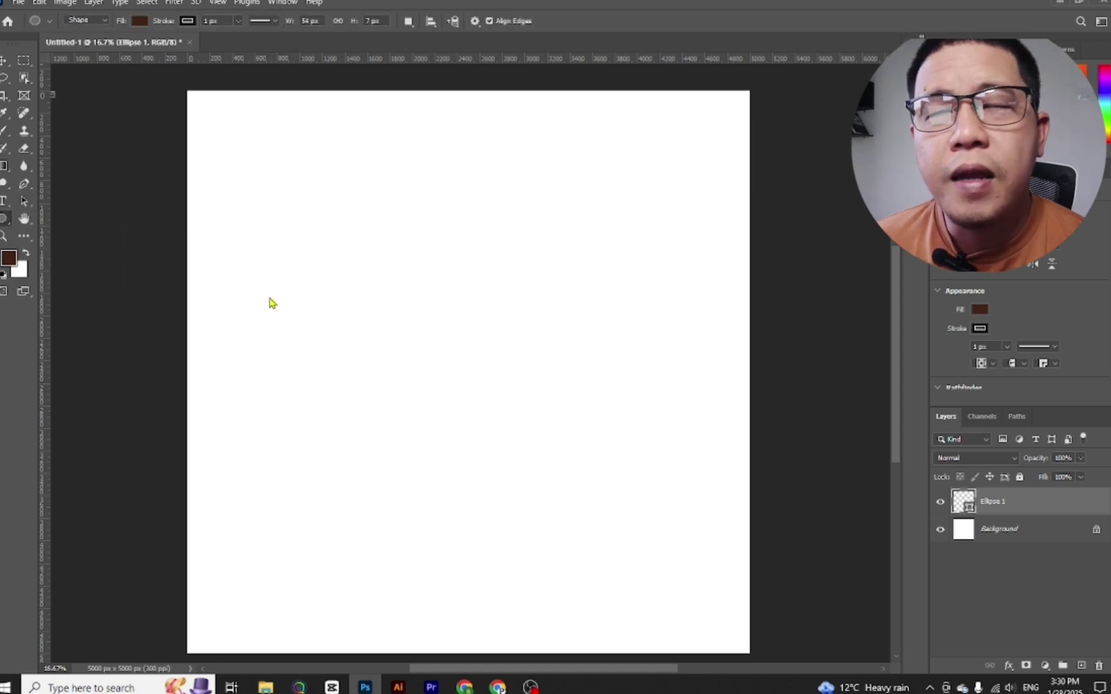
pyautogui.moveTo(362, 238); pyautogui.dragTo(600, 507)
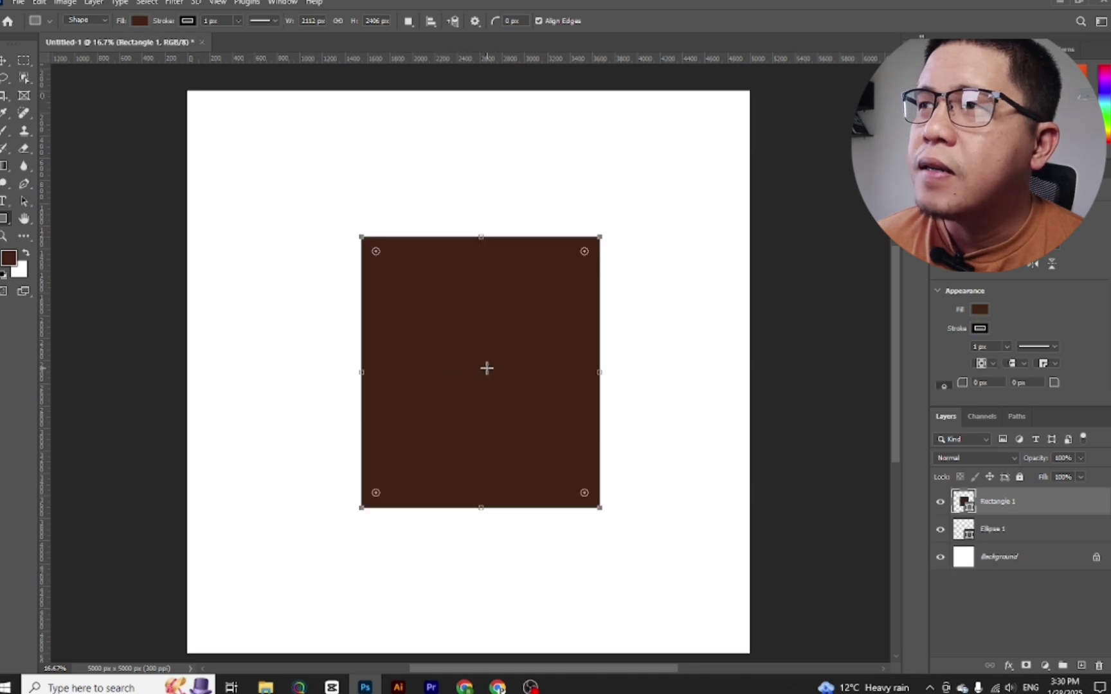
pyautogui.press('Delete')
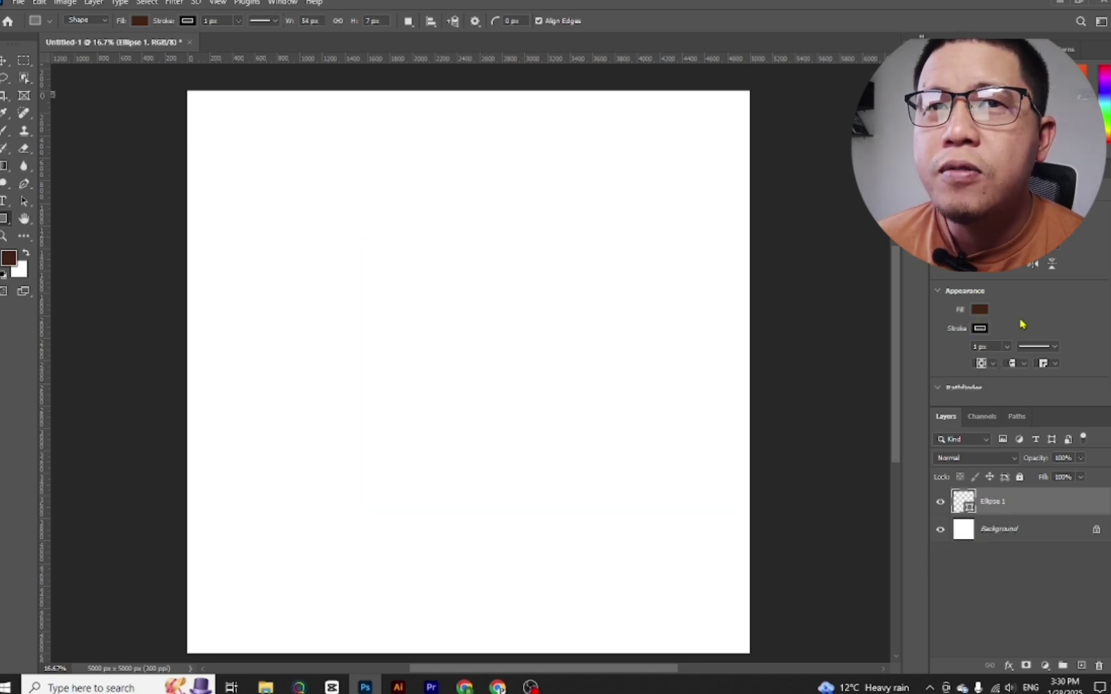
# Step: Float the toolbox over the blank canvas, move it around, undo the stray rectangle and dock the toolbox in its original place
pyautogui.scroll(-2, 1005, 327)
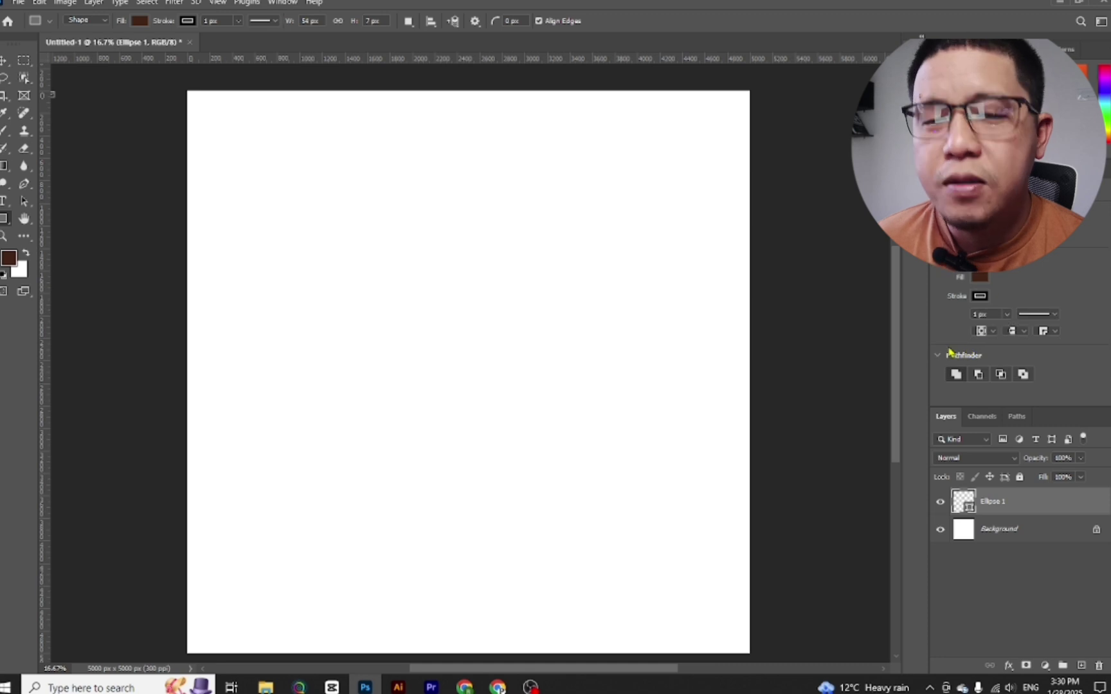
pyautogui.scroll(2, 956, 347)
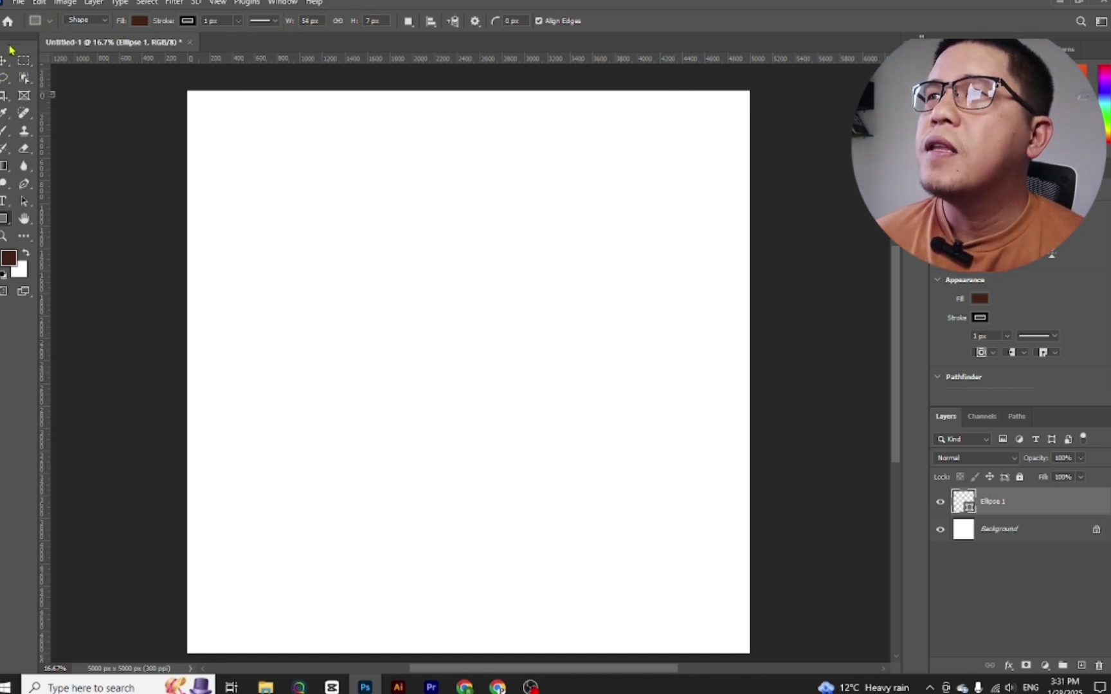
pyautogui.moveTo(9, 53); pyautogui.dragTo(234, 152)
pyautogui.moveTo(409, 219); pyautogui.dragTo(267, 153)
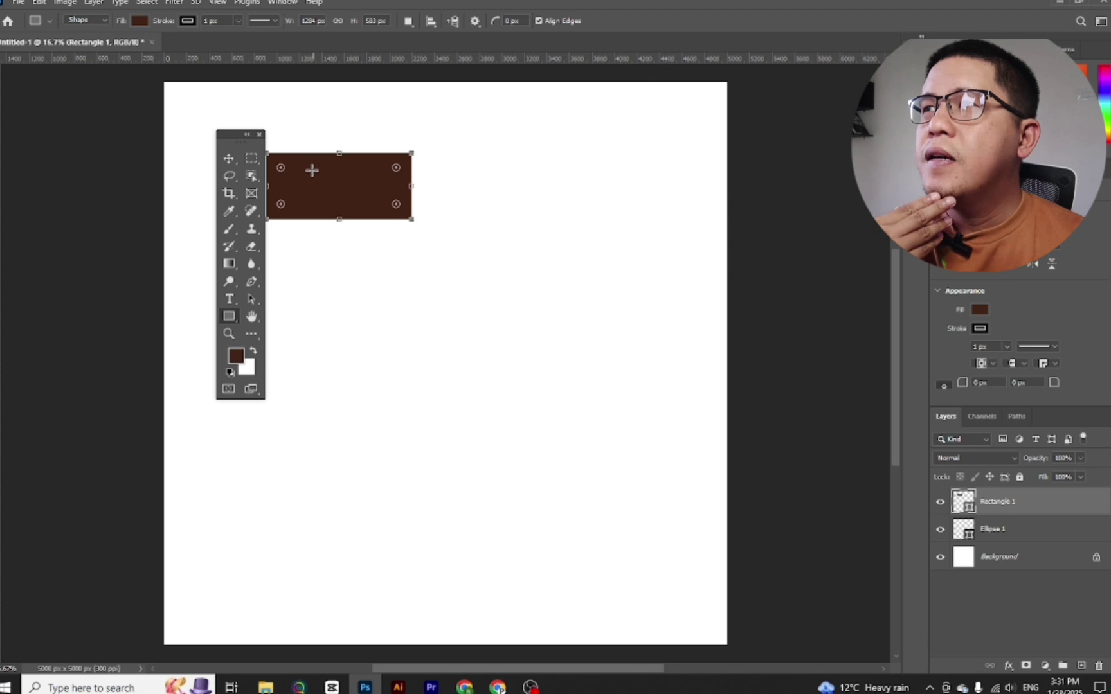
pyautogui.hotkey('ctrl', 'z')
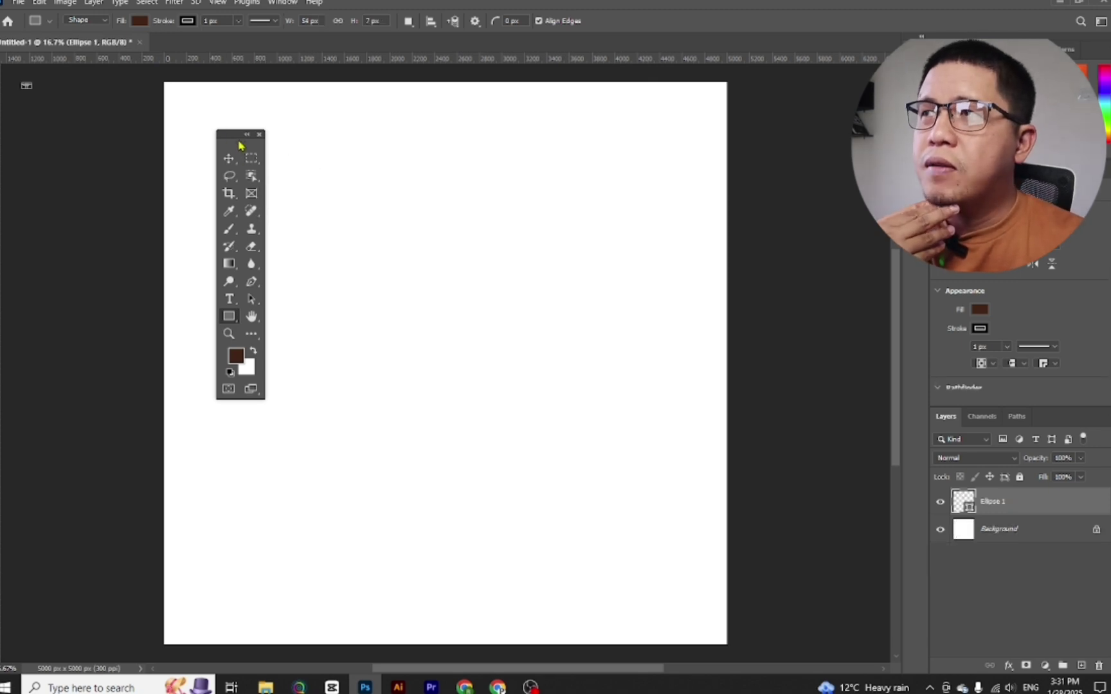
pyautogui.moveTo(241, 143); pyautogui.dragTo(362, 173)
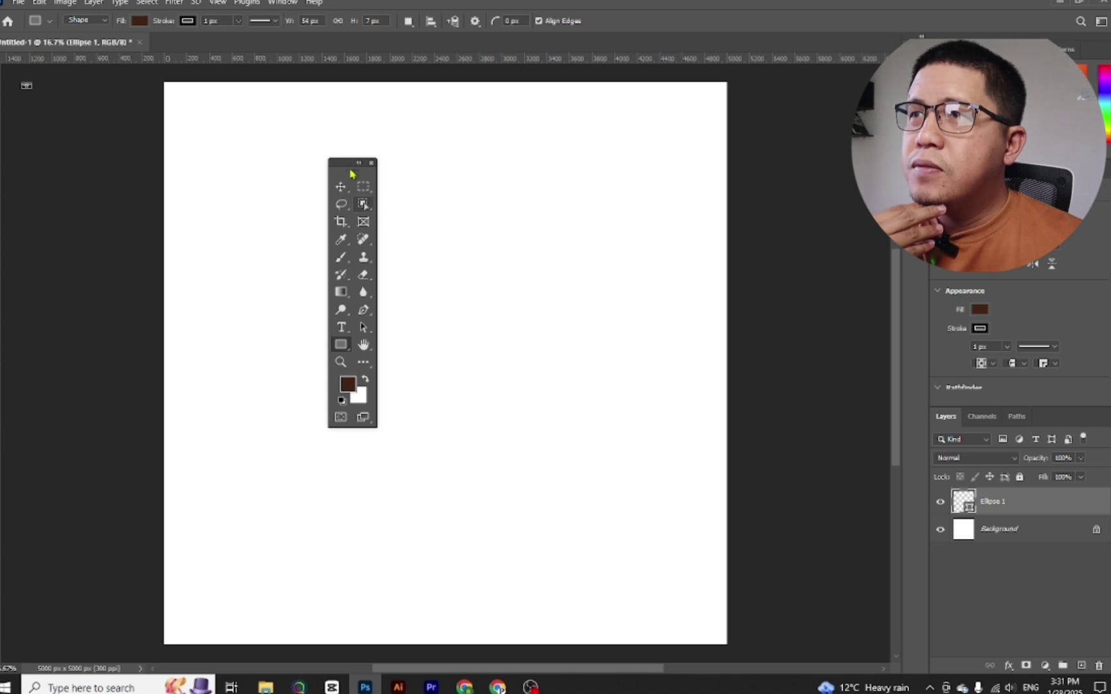
pyautogui.moveTo(351, 167); pyautogui.dragTo(363, 195)
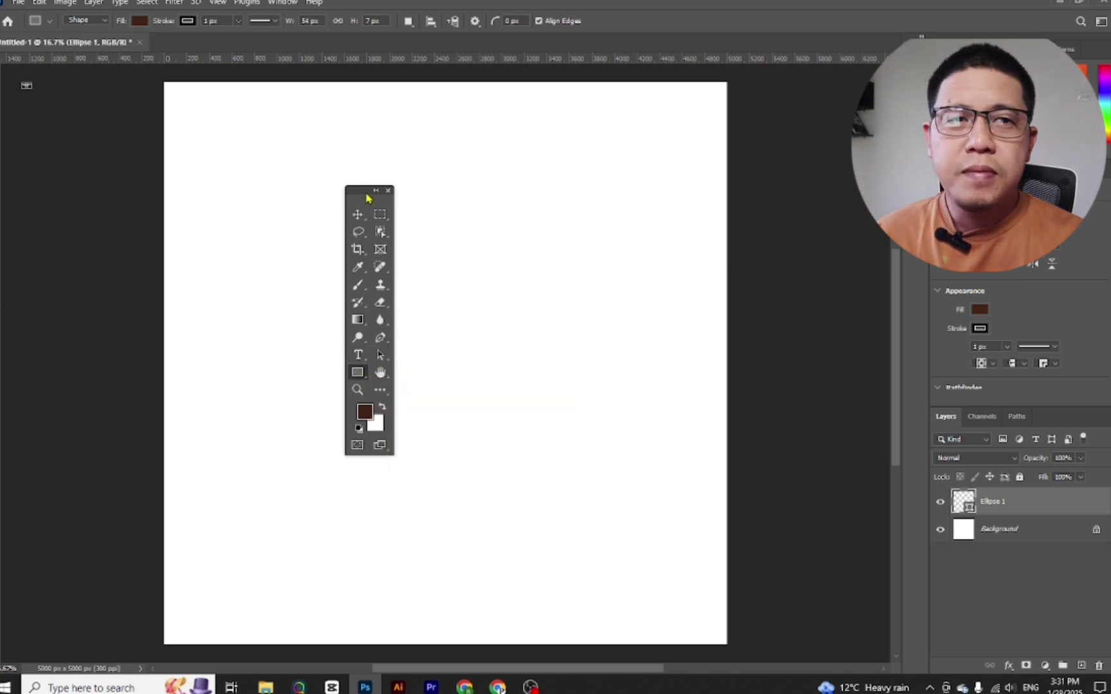
pyautogui.moveTo(368, 198); pyautogui.dragTo(26, 61)
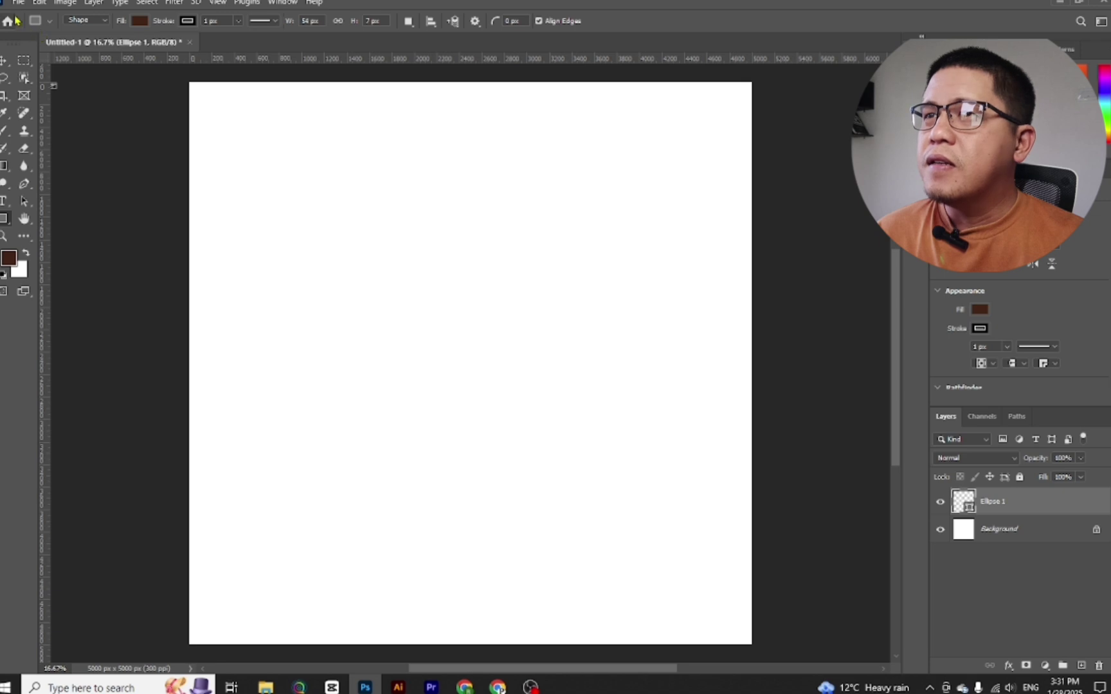
# Step: Open the existing PJ'S BASIC TUTORIALS PSD file from the home screen
pyautogui.click(7, 23)
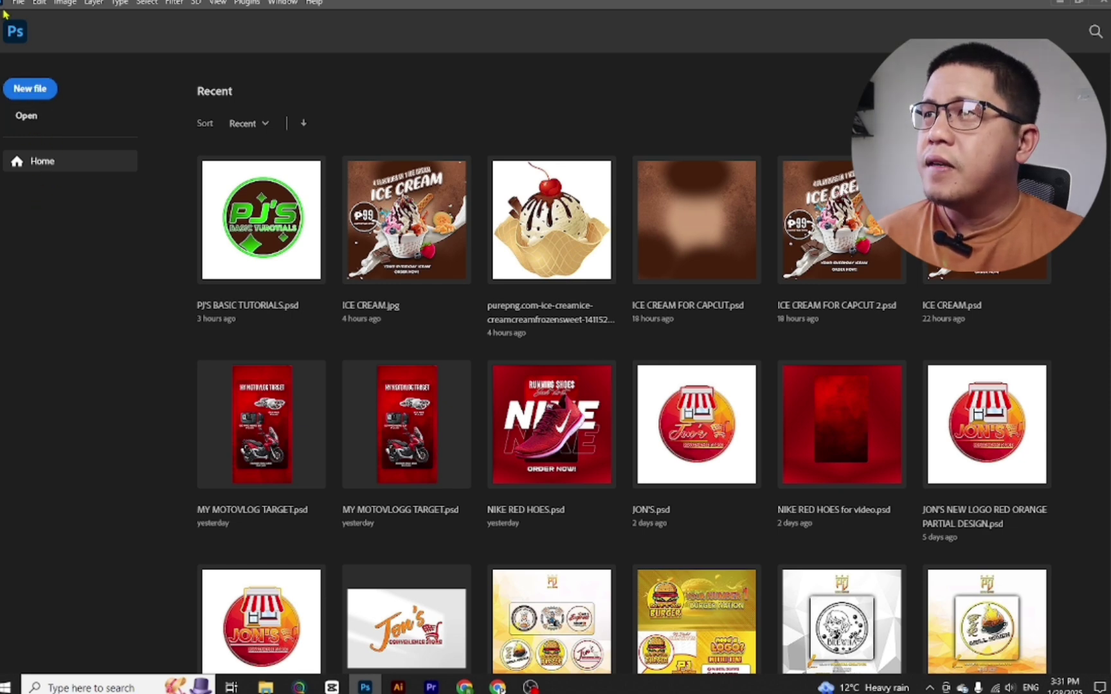
pyautogui.click(35, 117)
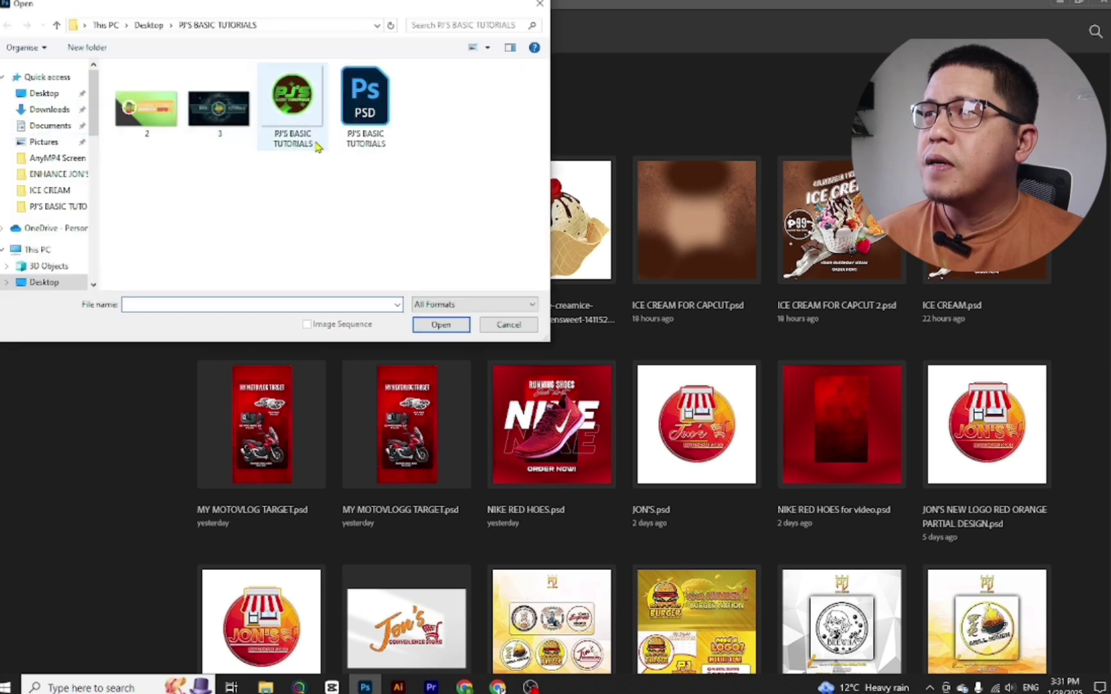
pyautogui.click(365, 109)
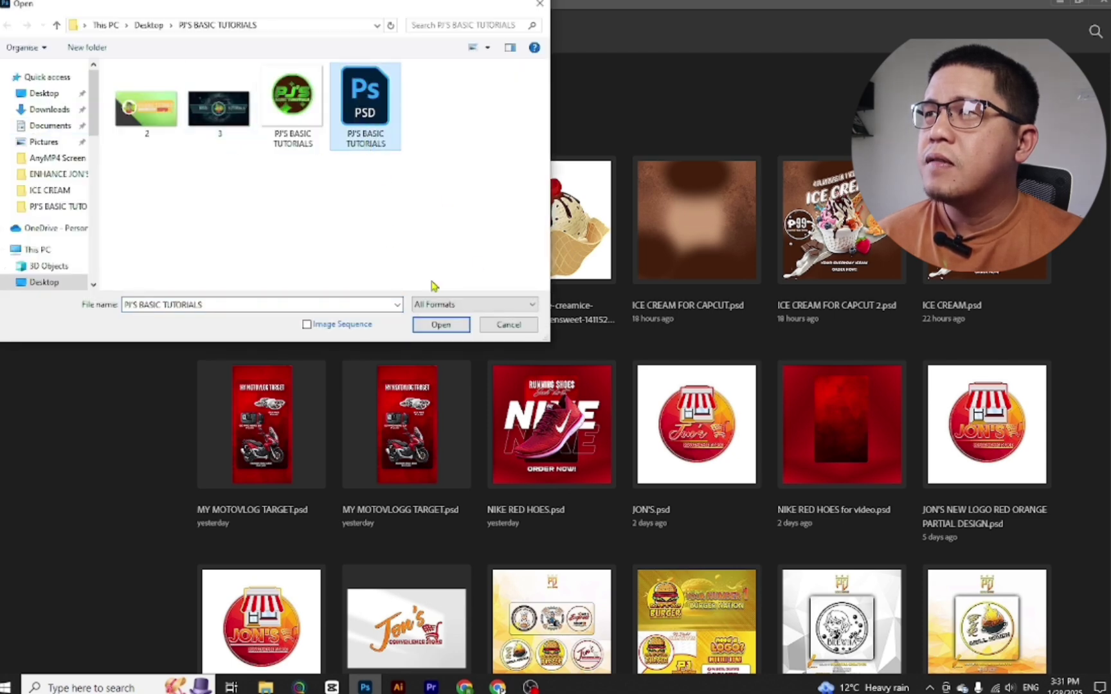
pyautogui.click(441, 325)
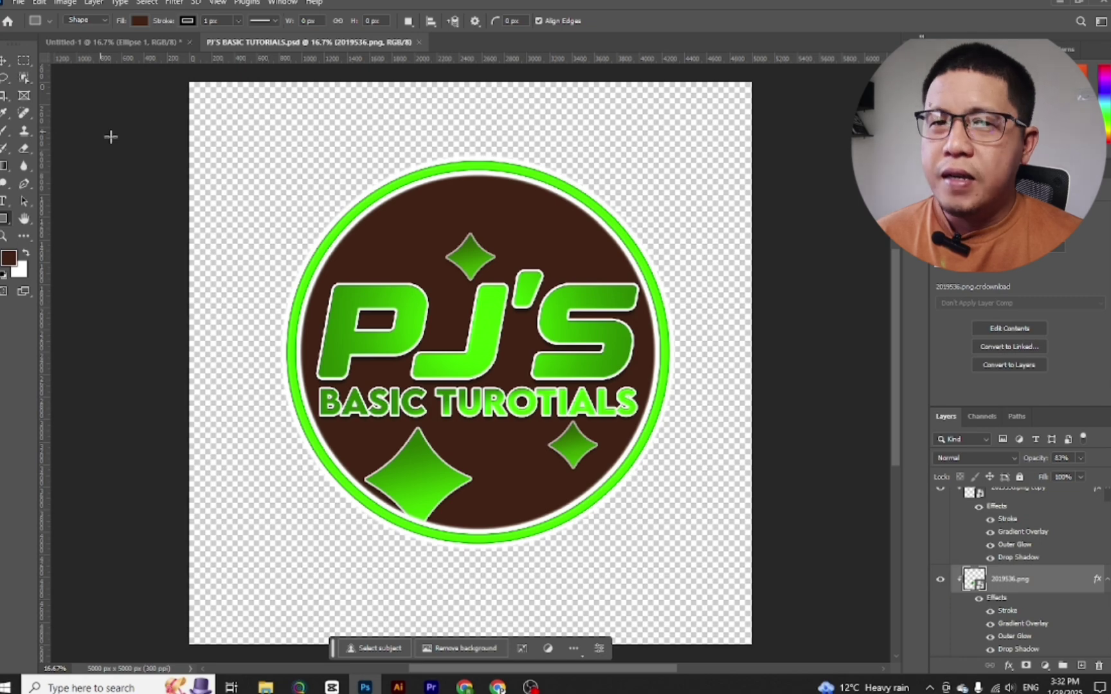
# Step: Return to the home screen and look through the recent files
pyautogui.click(7, 25)
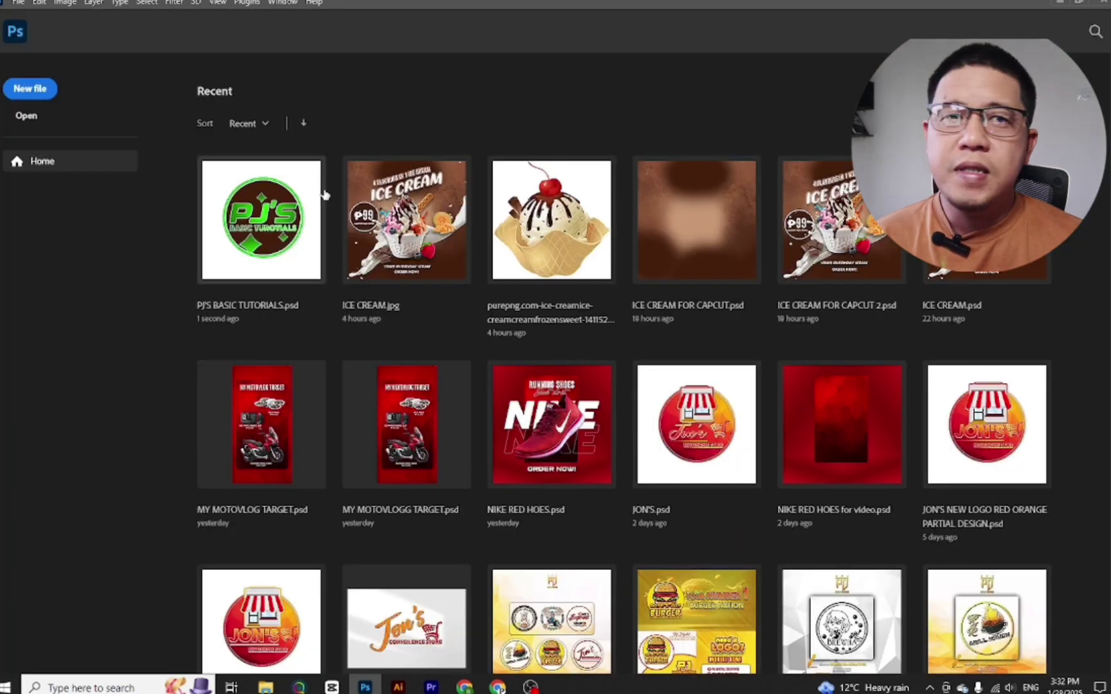
pyautogui.scroll(-3, 484, 331)
pyautogui.scroll(4, 199, 366)
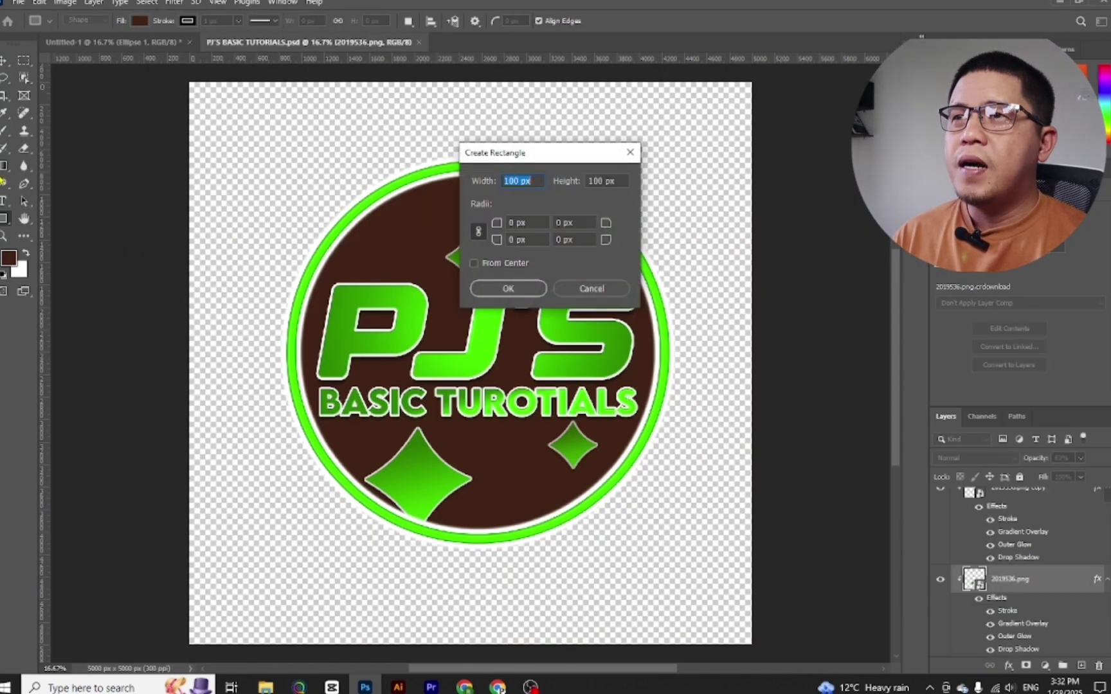
# Step: Cancel the Create Rectangle dialog, float the toolbox over the PJ'S logo, reposition it and dock it back
pyautogui.click(630, 153)
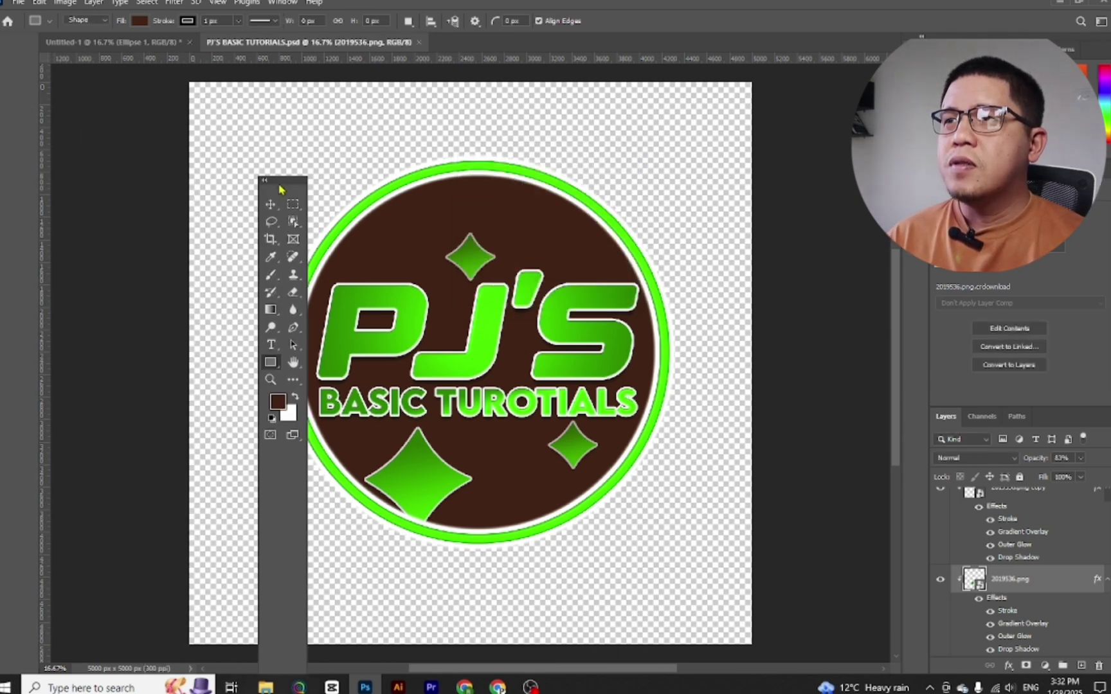
pyautogui.moveTo(14, 57); pyautogui.dragTo(380, 190)
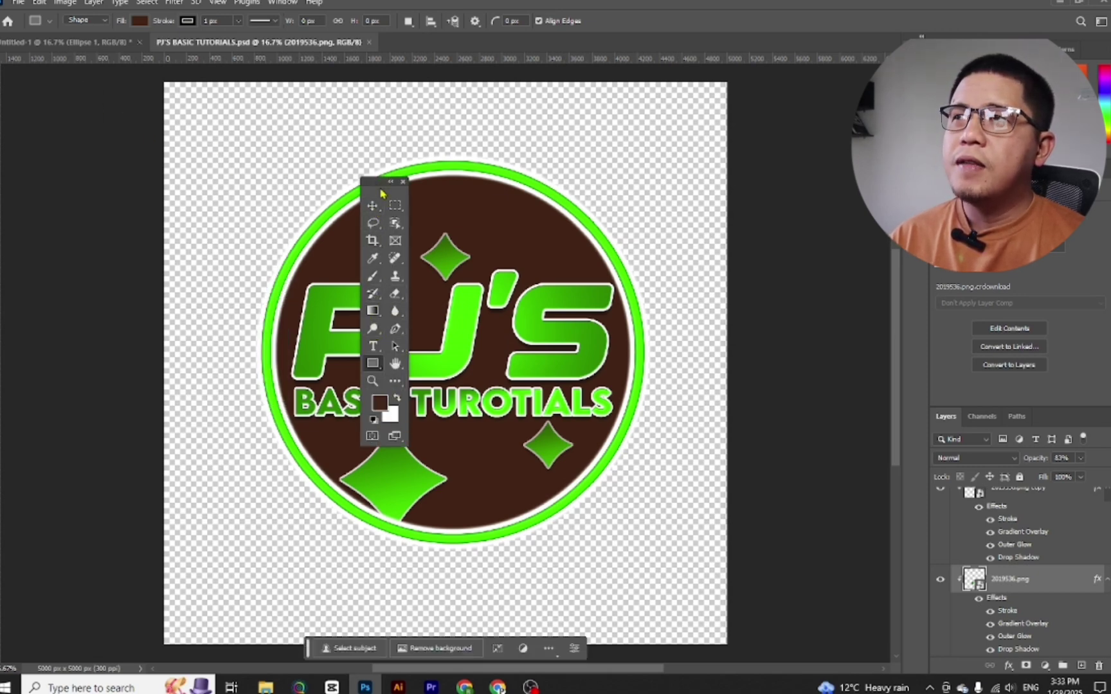
pyautogui.moveTo(378, 188); pyautogui.dragTo(327, 177)
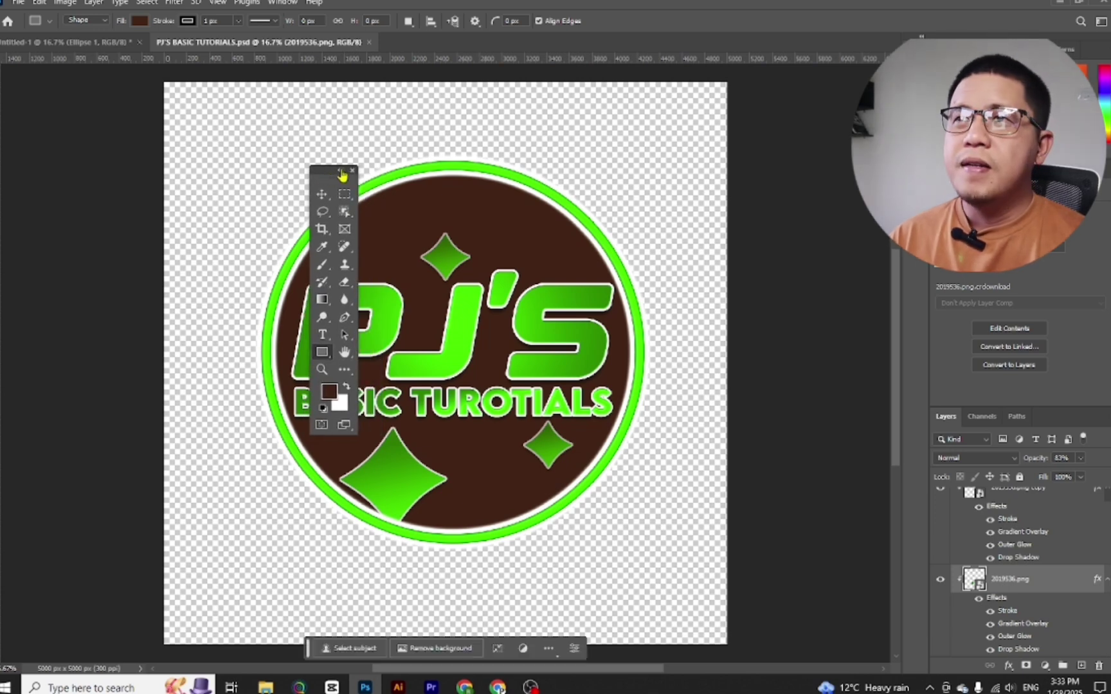
pyautogui.moveTo(328, 177); pyautogui.dragTo(192, 154)
pyautogui.moveTo(114, 110)
pyautogui.mouseDown()
pyautogui.moveTo(160, 156)
pyautogui.moveTo(49, 81)
pyautogui.moveTo(3, 72)
pyautogui.mouseUp()
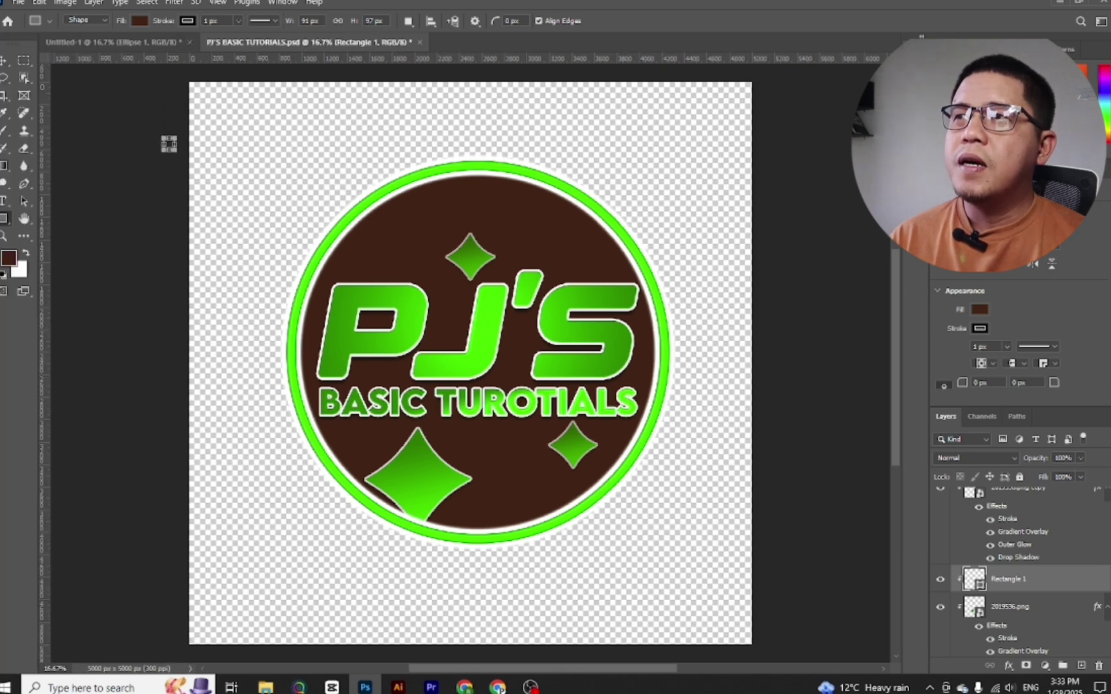